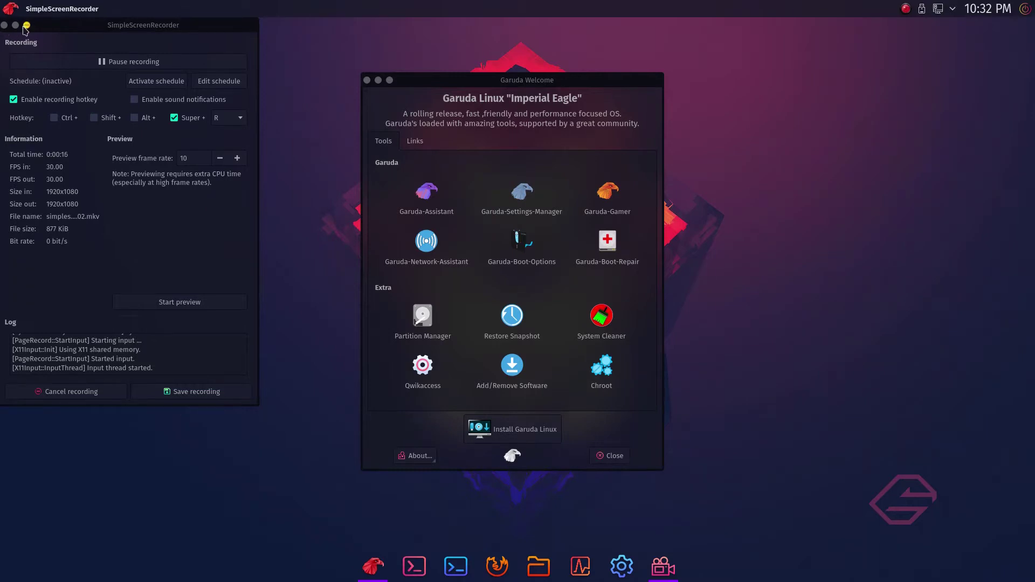
Minimize the SimpleScreenRecorder window, leaving only Garuda Welcome on screen
click(27, 25)
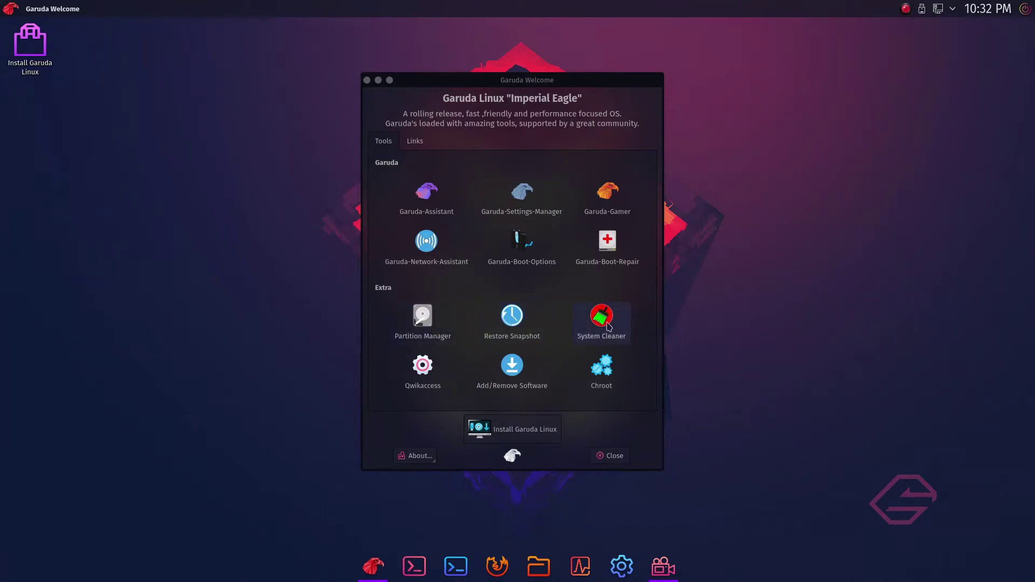
Dismiss BleachBit's Preferences dialog and quit BleachBit, back to Garuda Welcome
key(alt+F4)
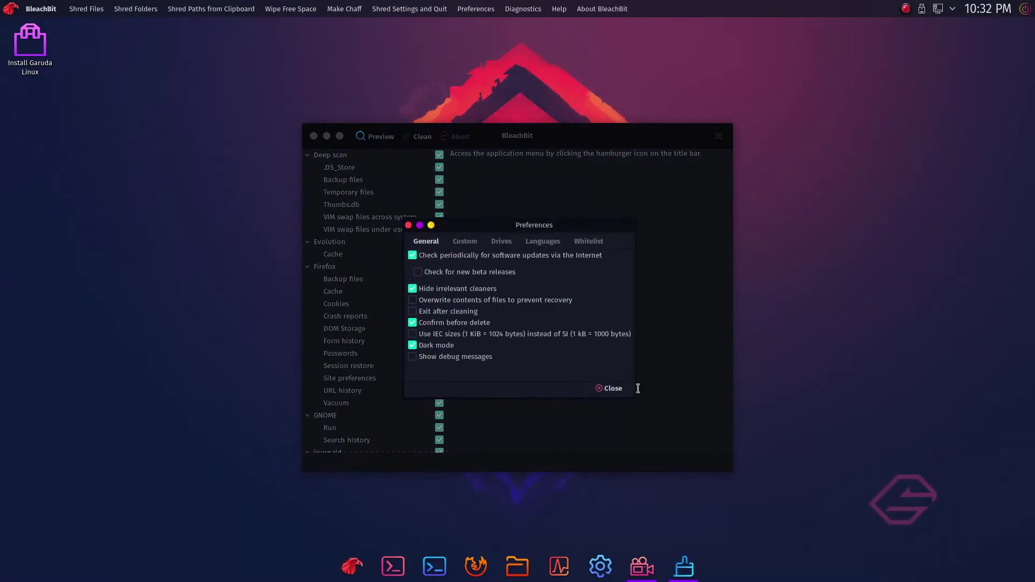
click(620, 389)
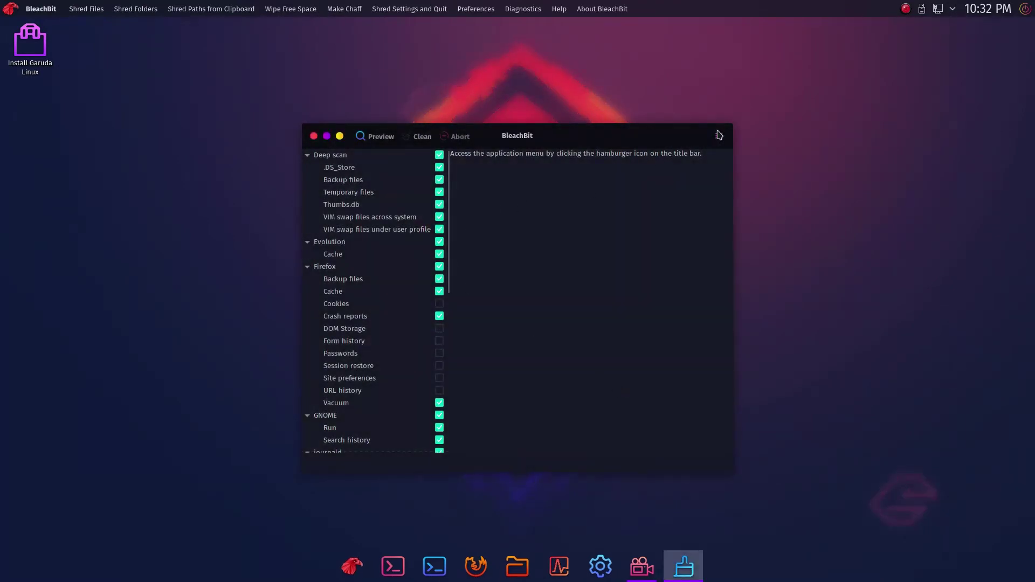
click(314, 137)
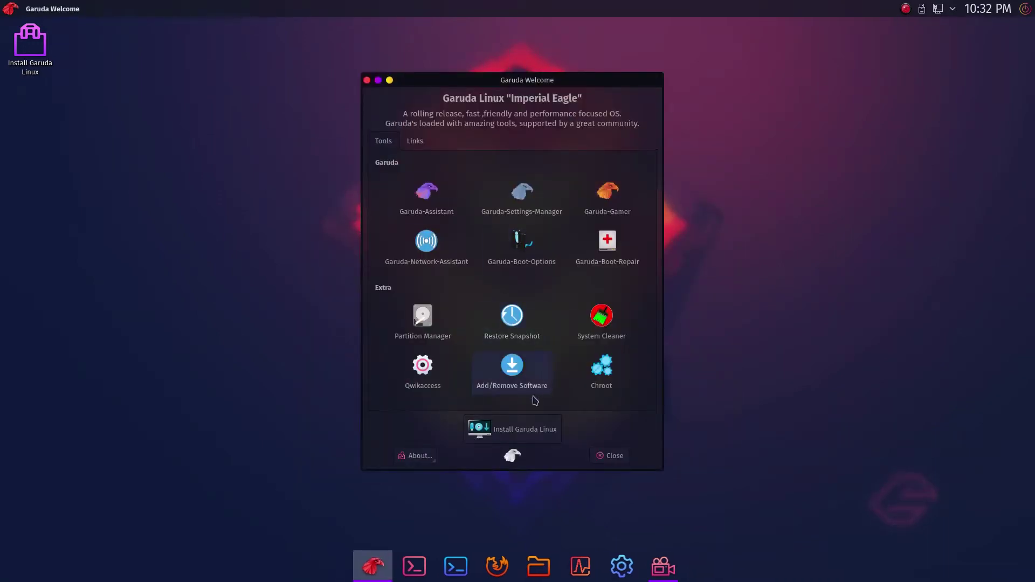
Launch the Garuda Linux installer, then close the hung window and confirm cancelling installation
click(521, 429)
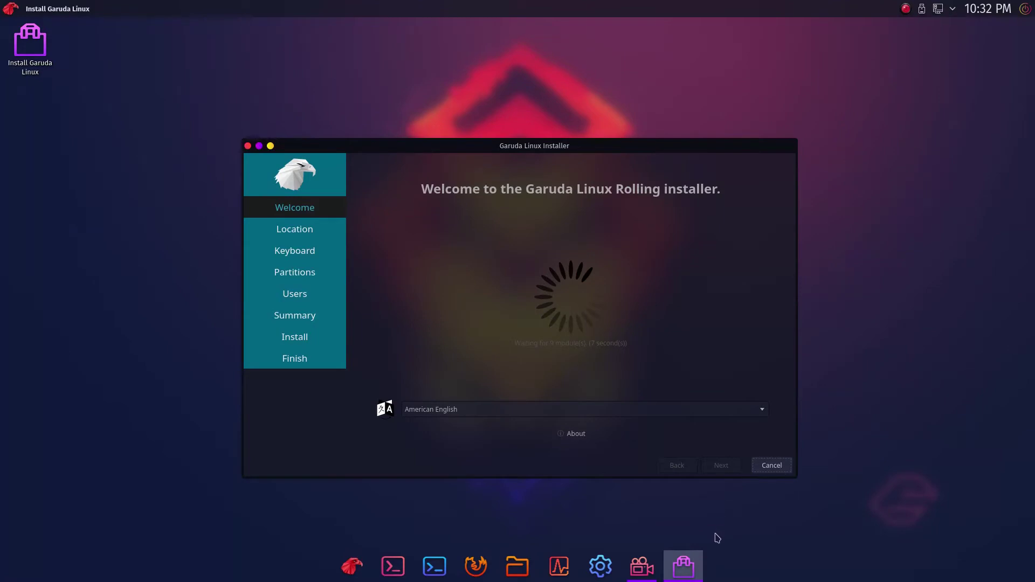
right_click(692, 570)
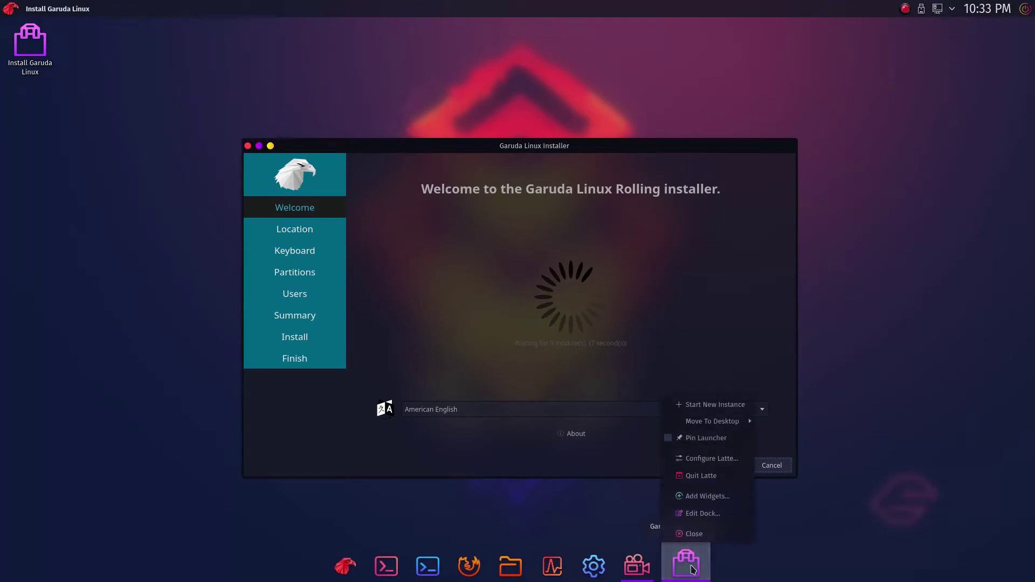
click(711, 555)
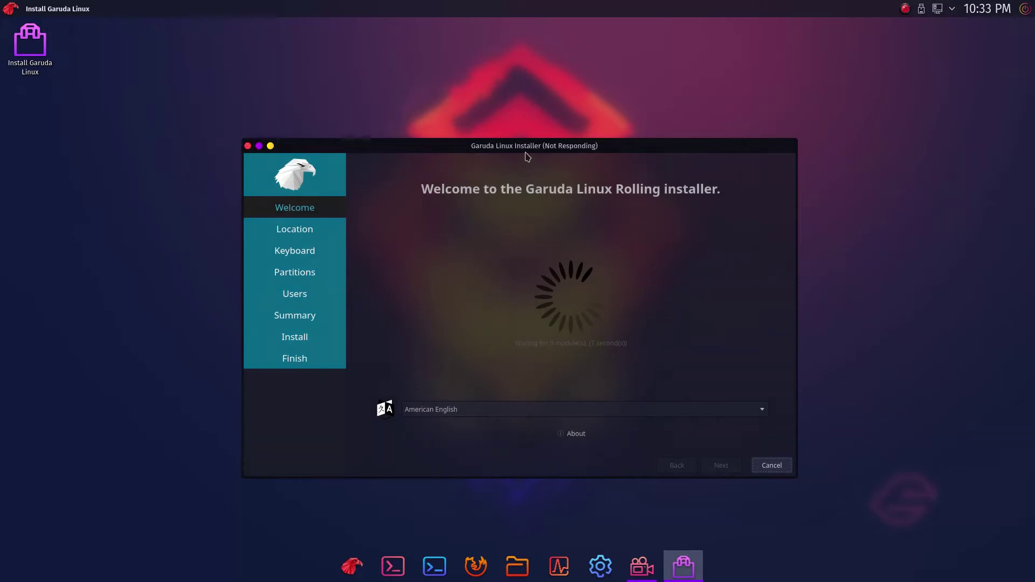
drag(656, 143, 856, 48)
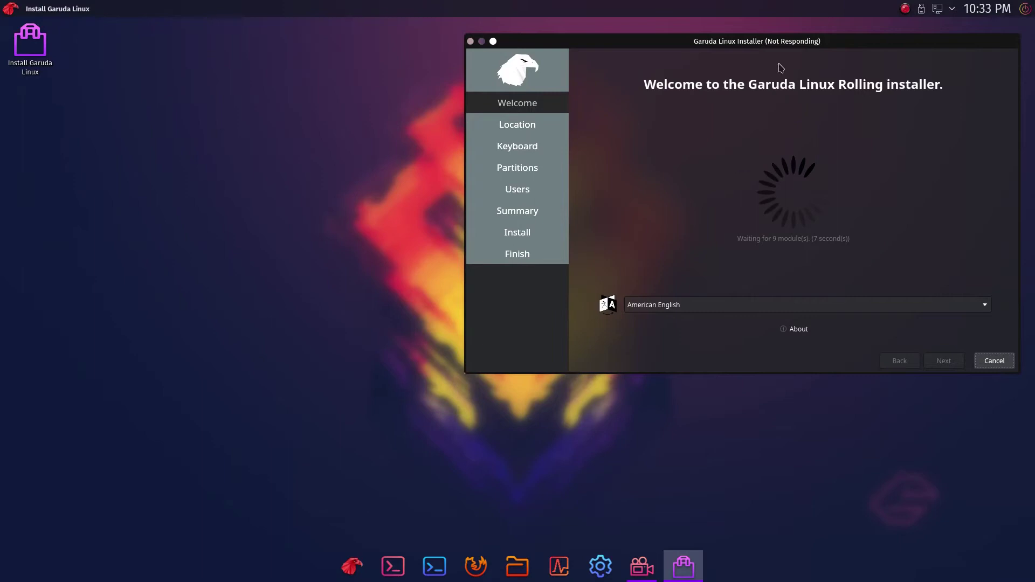
right_click(788, 45)
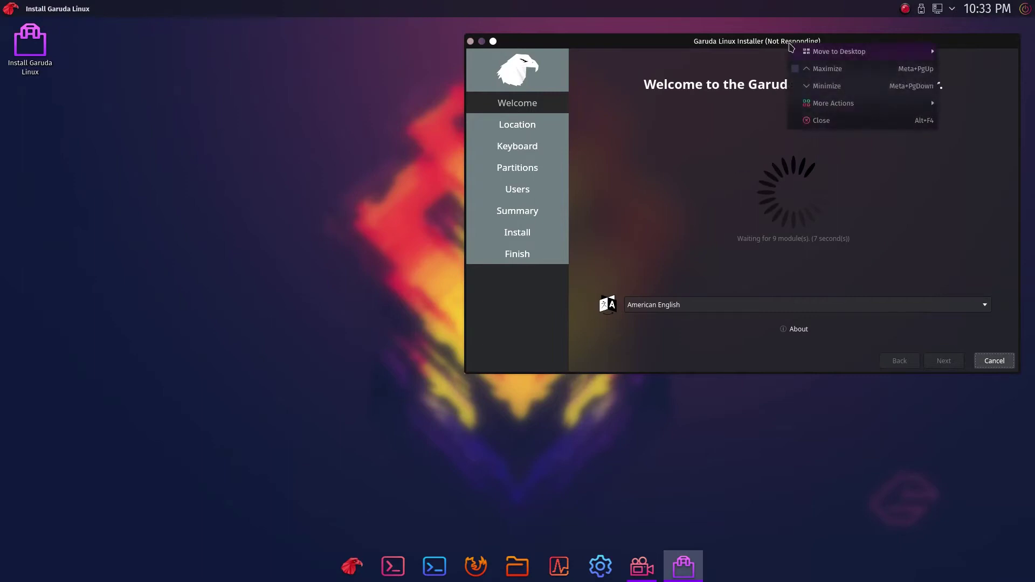
click(829, 124)
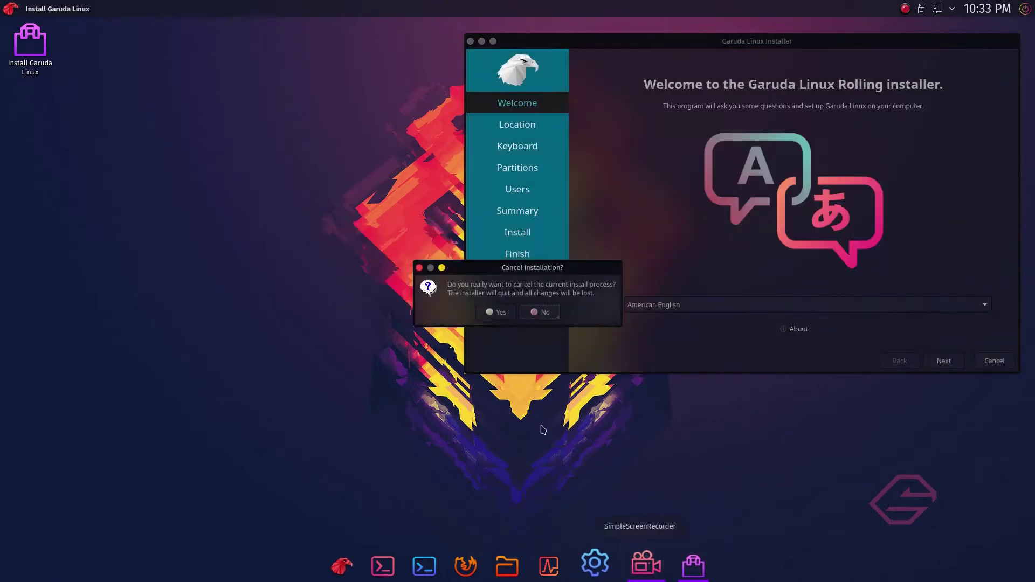
click(502, 316)
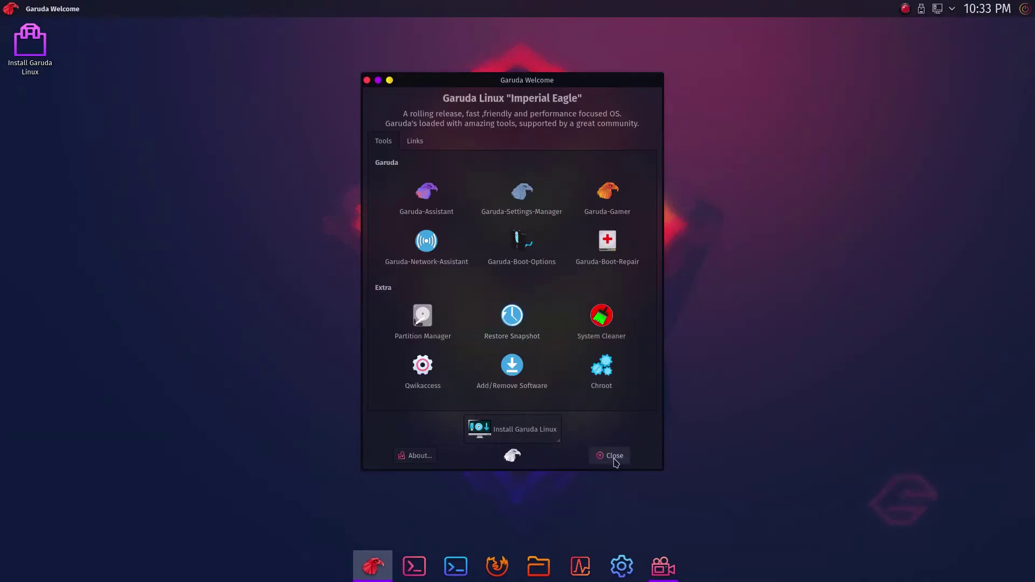
Close Garuda Welcome and minimize SimpleScreenRecorder, declining to quit so recording continues
click(615, 460)
click(659, 570)
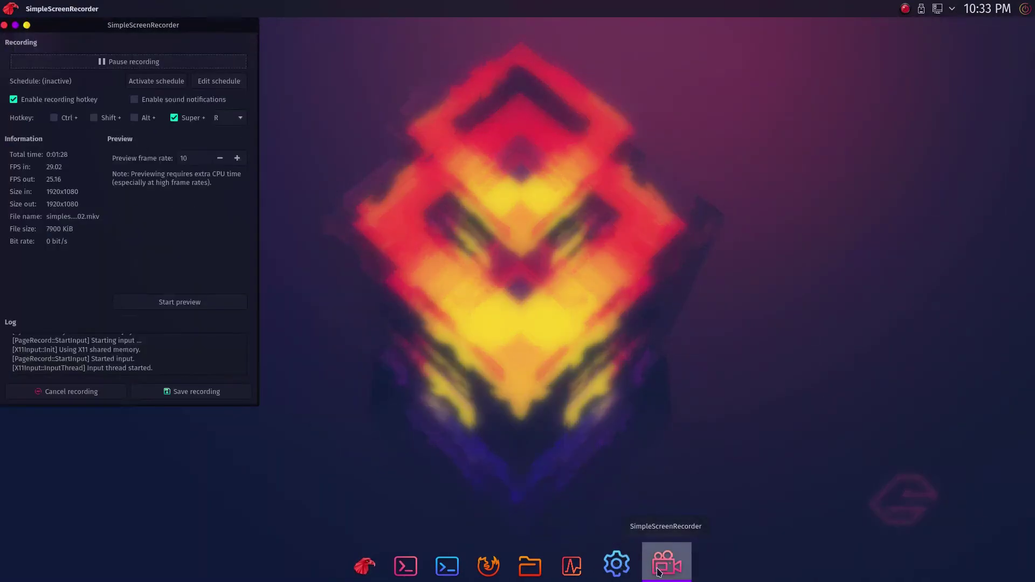
click(4, 25)
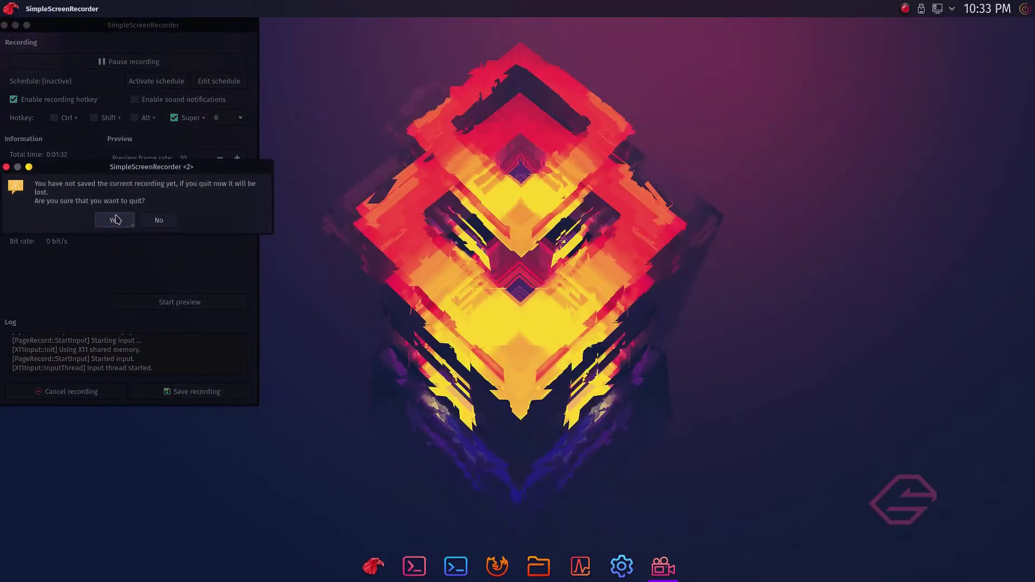
click(159, 221)
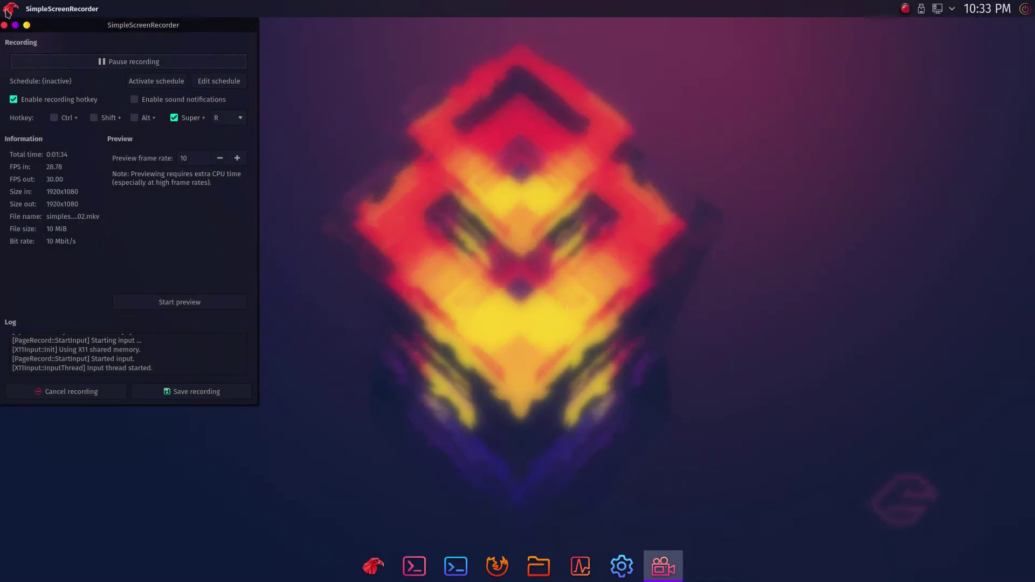
click(27, 25)
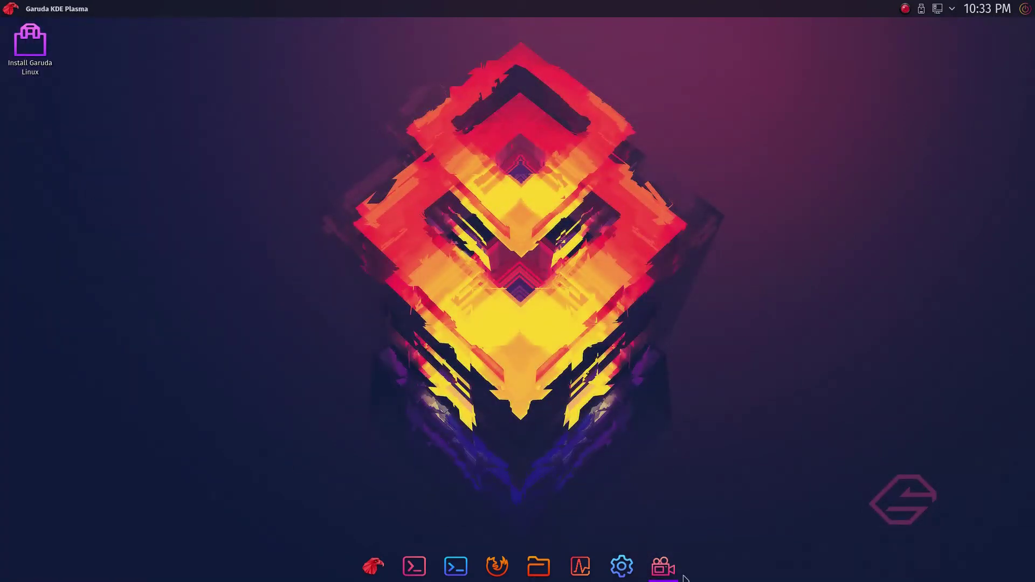
Browse System Settings' Hardware Configuration, Kernel, Time and Date and Colors pages, then close it
click(631, 567)
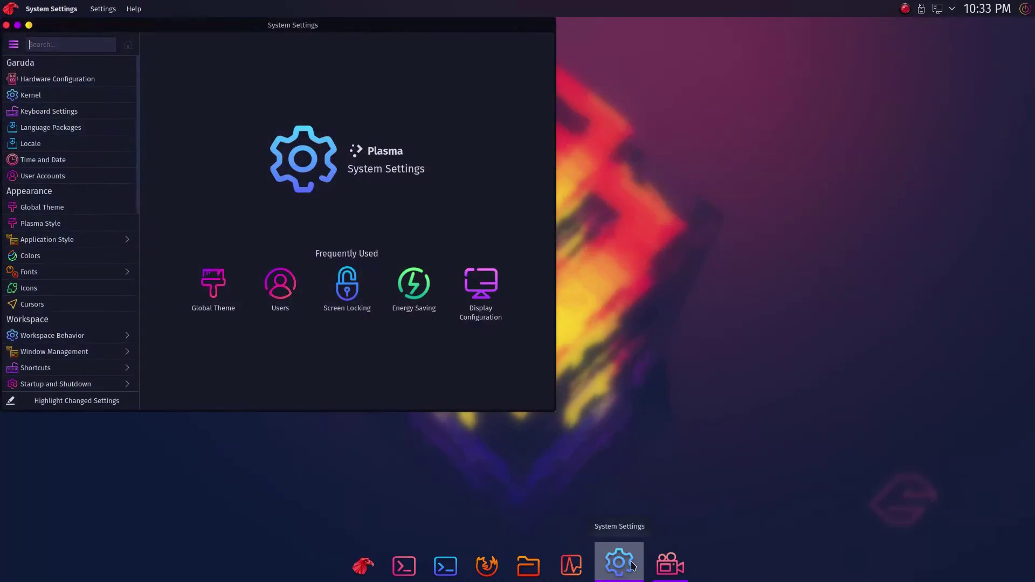
click(47, 81)
click(44, 100)
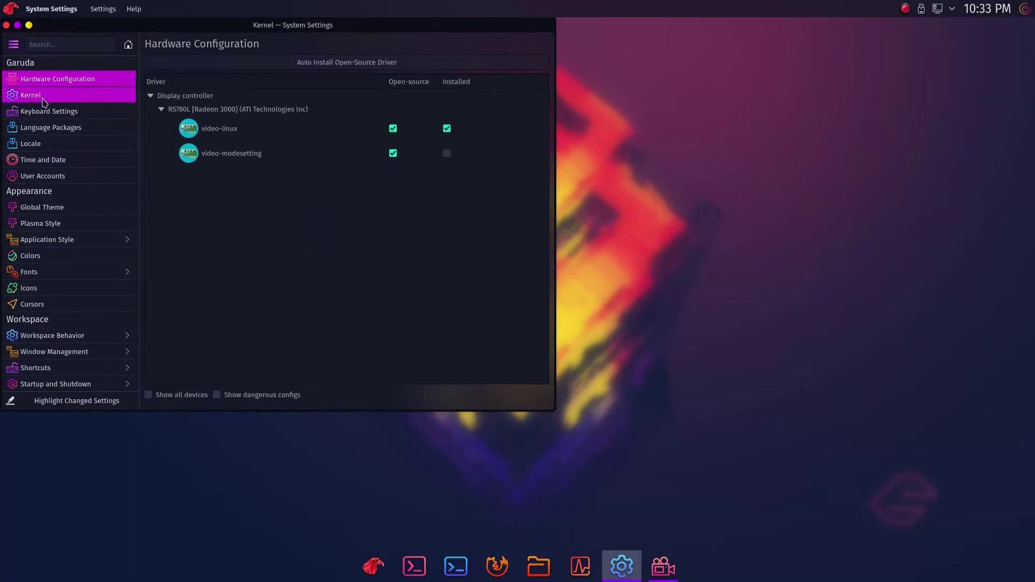
click(45, 159)
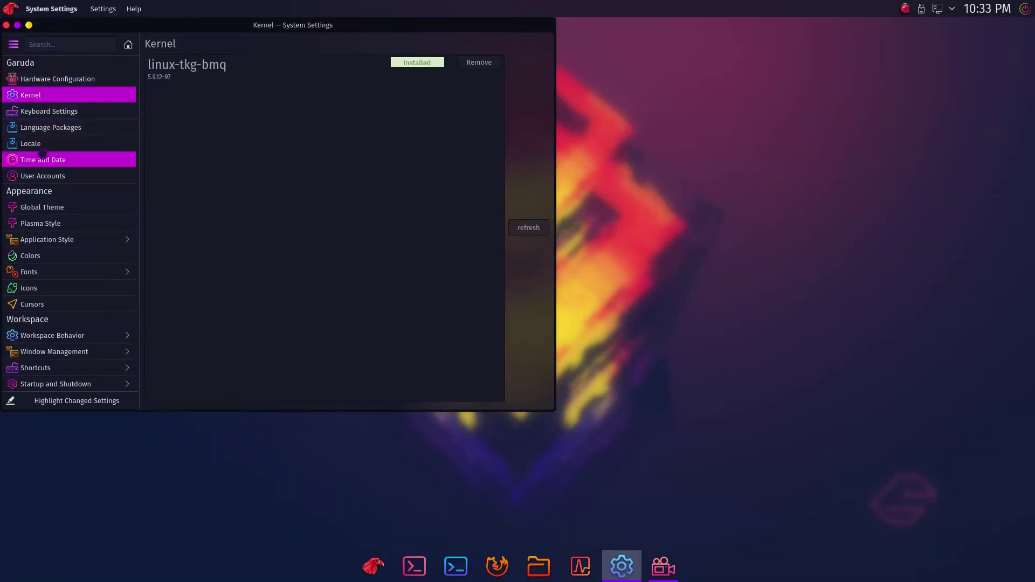
click(39, 257)
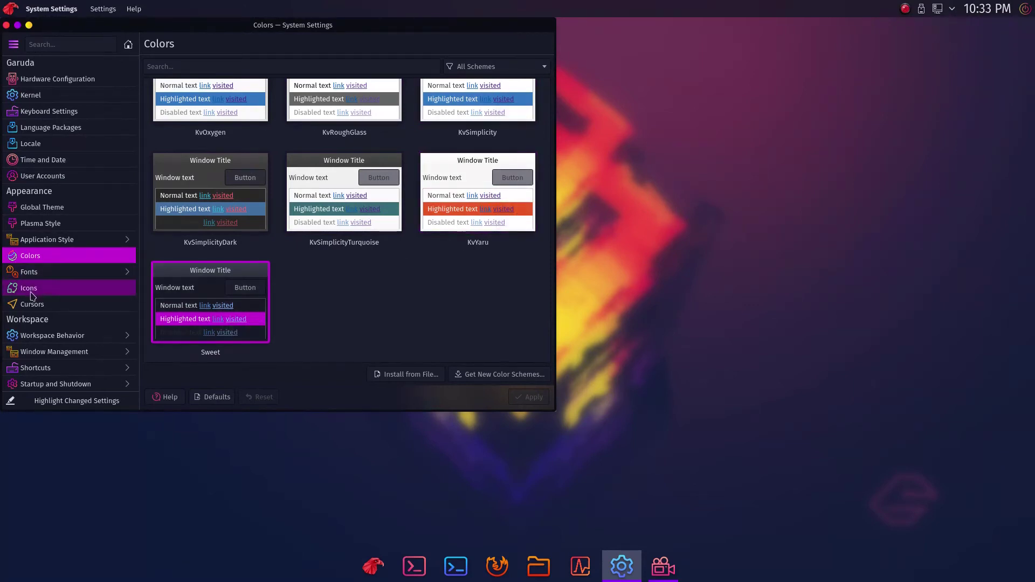
scroll(54, 304, down, 1)
scroll(54, 305, down, 4)
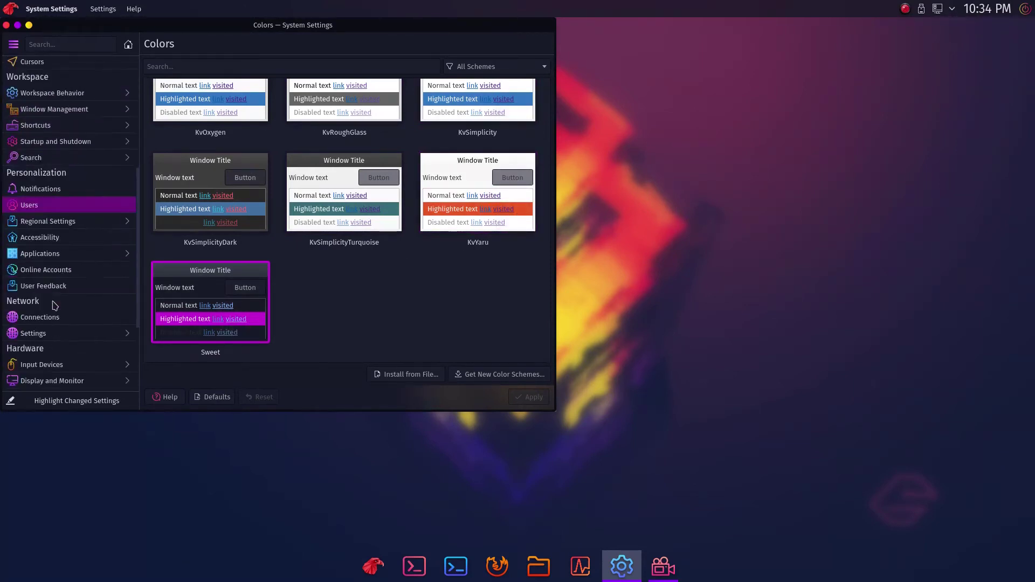
mouse_move(54, 305)
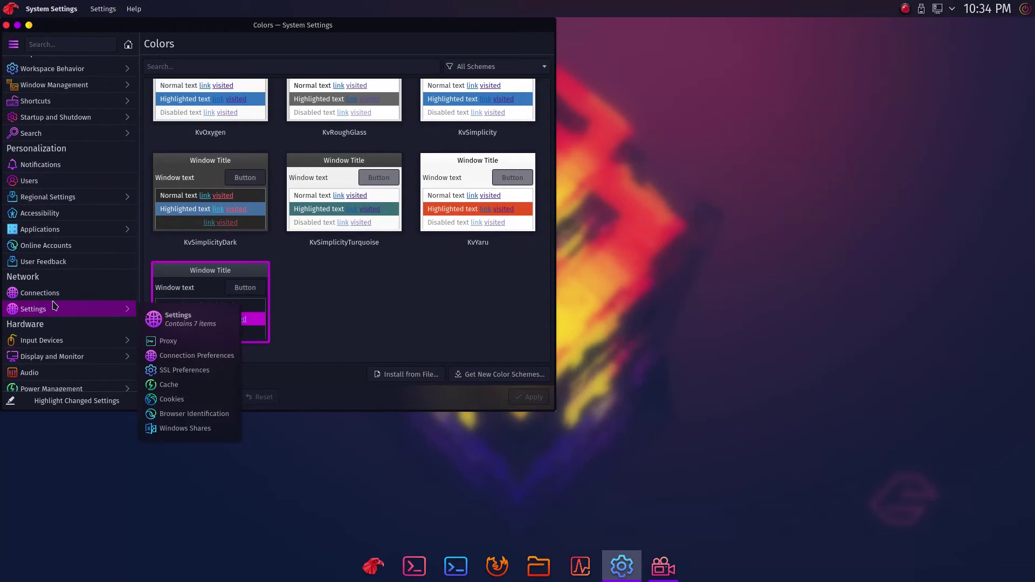
scroll(54, 306, down, 2)
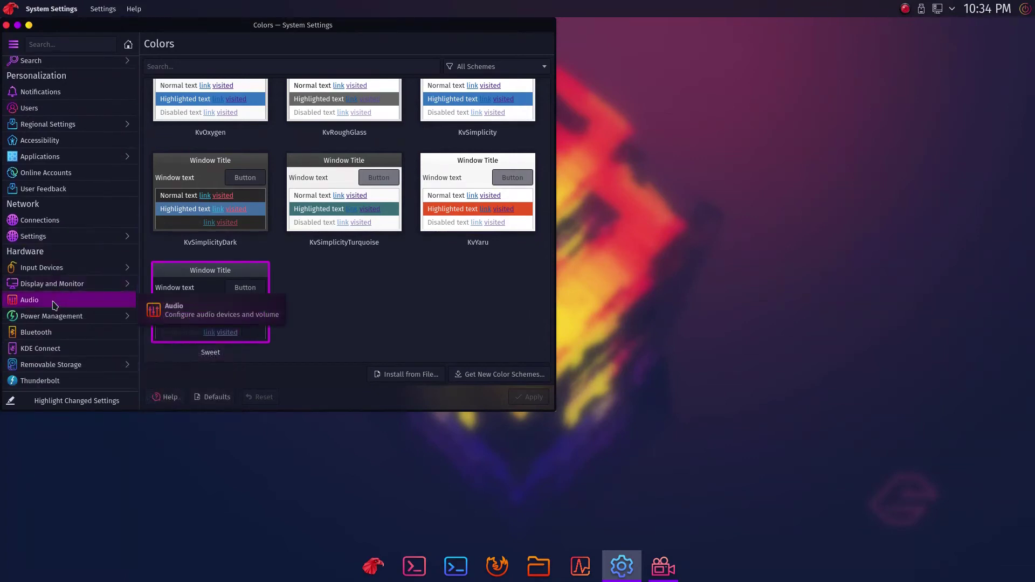
click(7, 25)
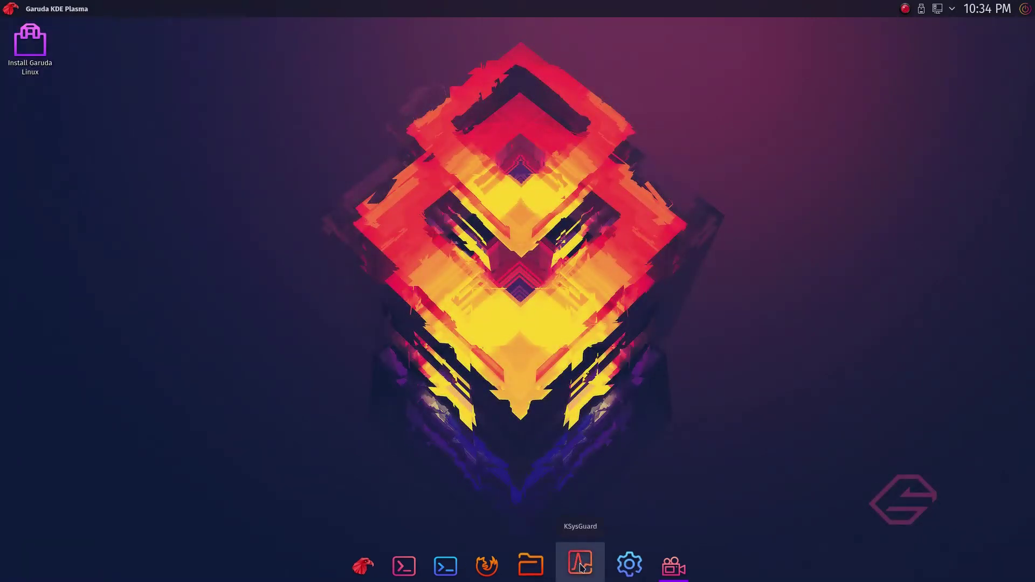
click(579, 564)
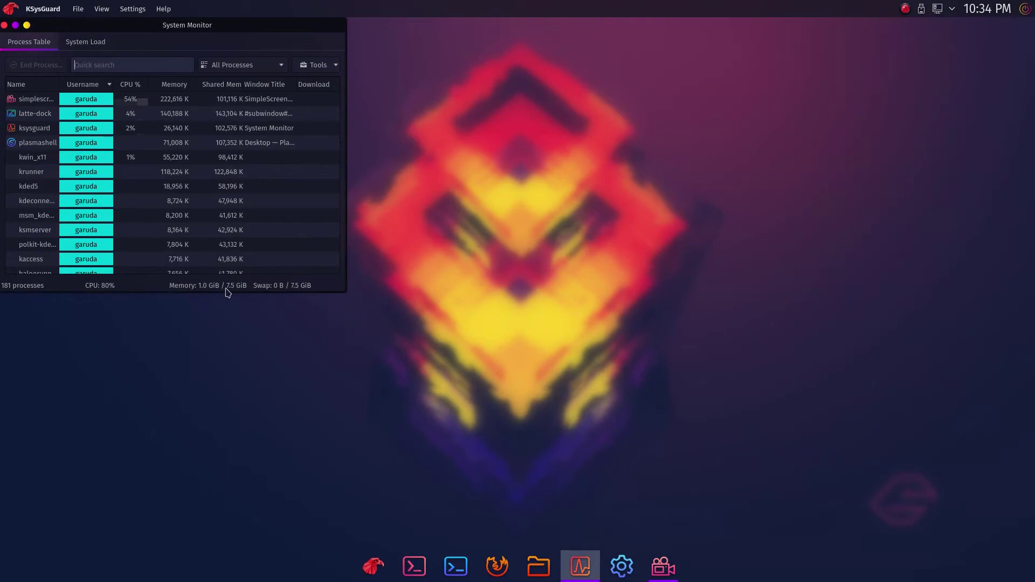
click(5, 26)
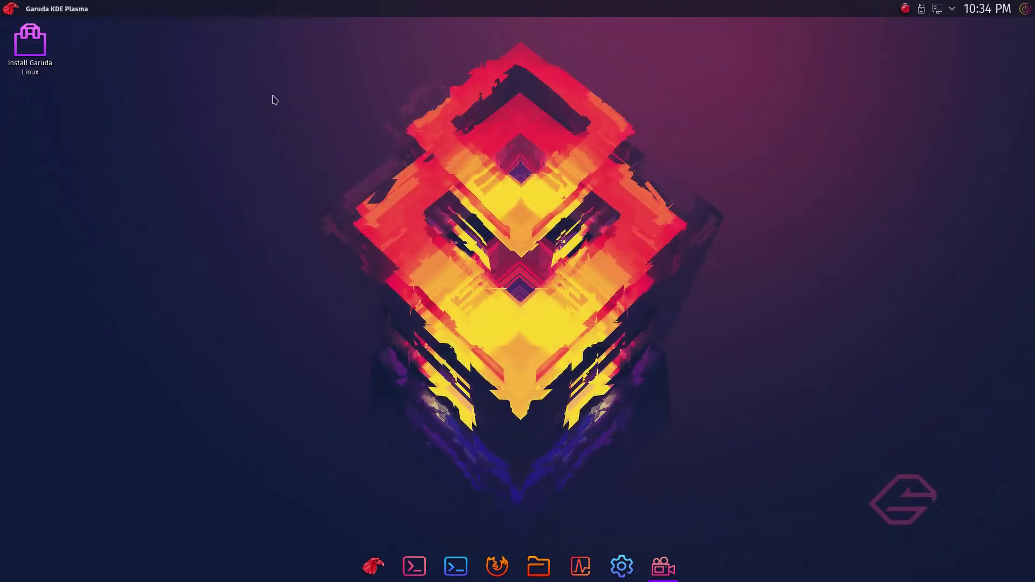
Apply the 'background' sunset-and-eagle image as wallpaper via Configure Desktop and Wallpaper
right_click(385, 93)
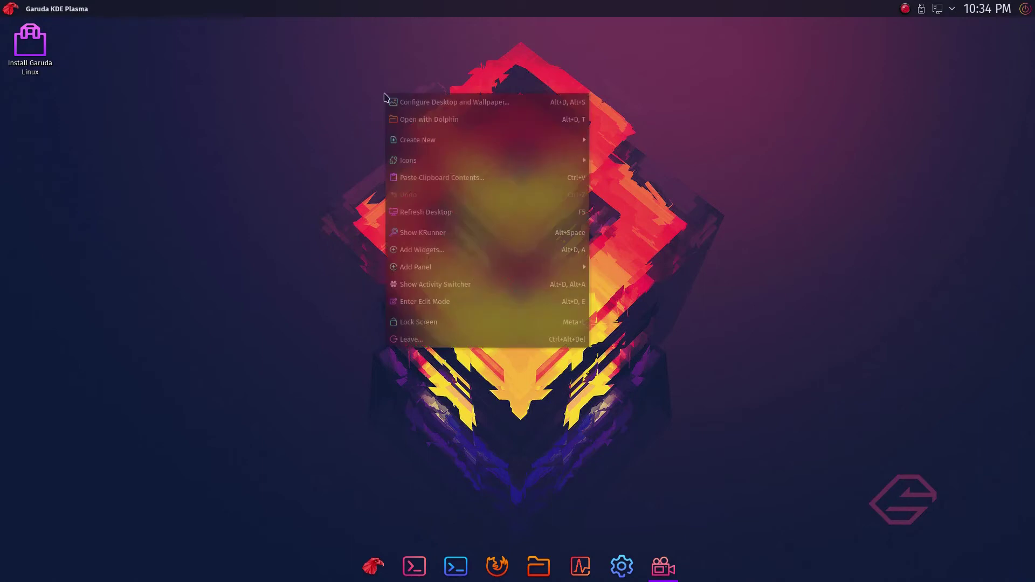
click(429, 104)
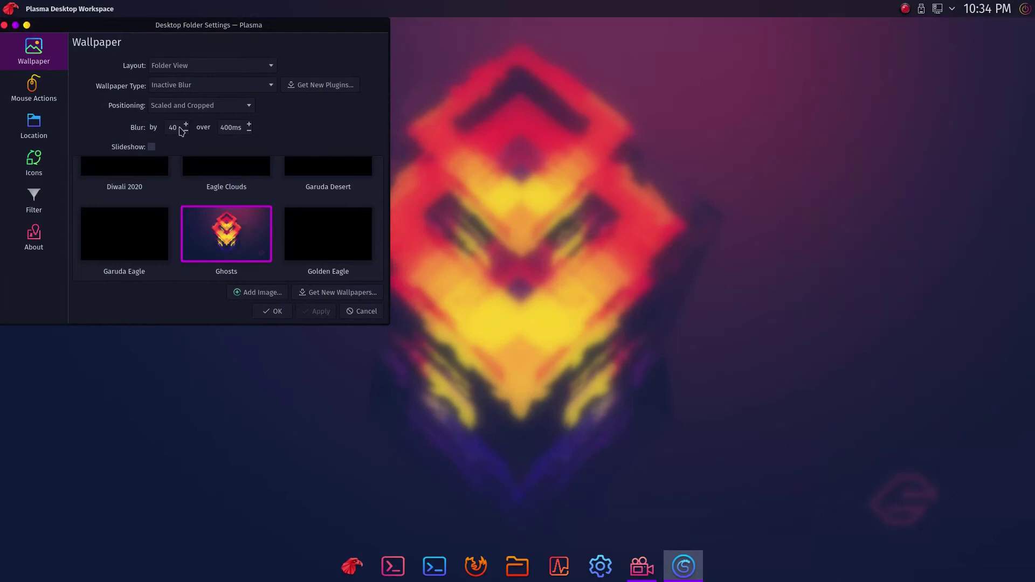
mouse_move(254, 237)
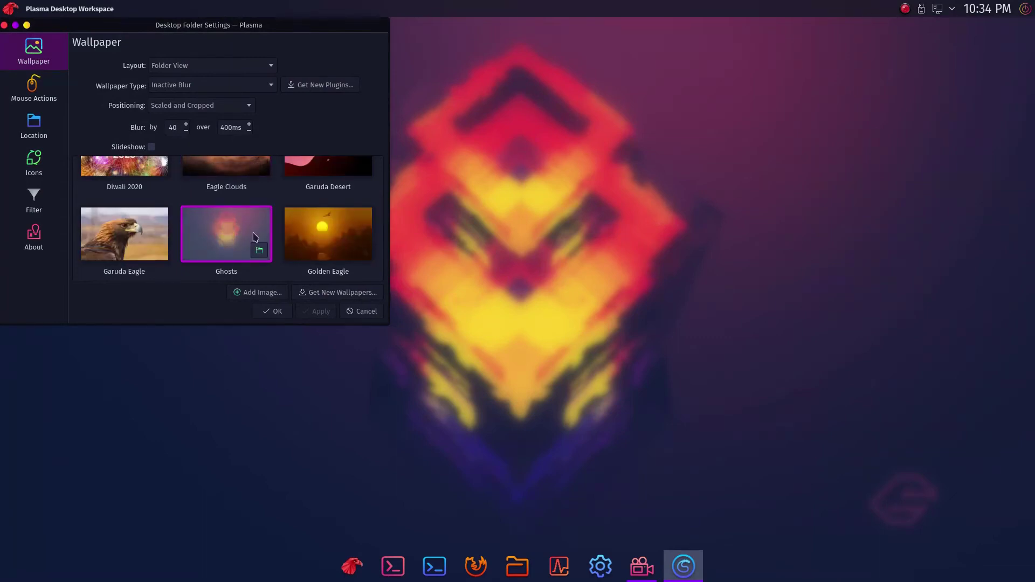
scroll(256, 237, up, 2)
scroll(256, 237, up, 2)
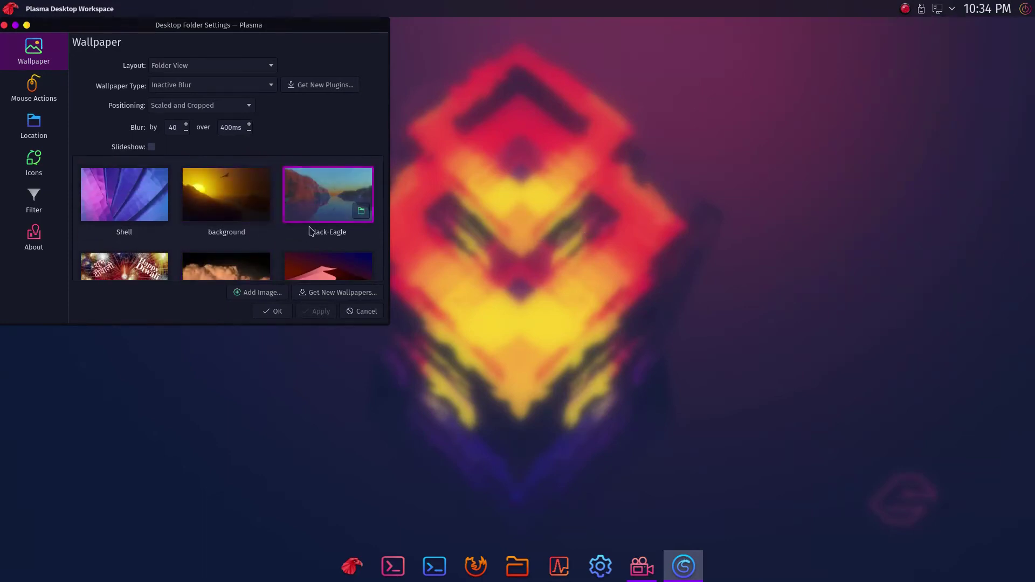
click(246, 207)
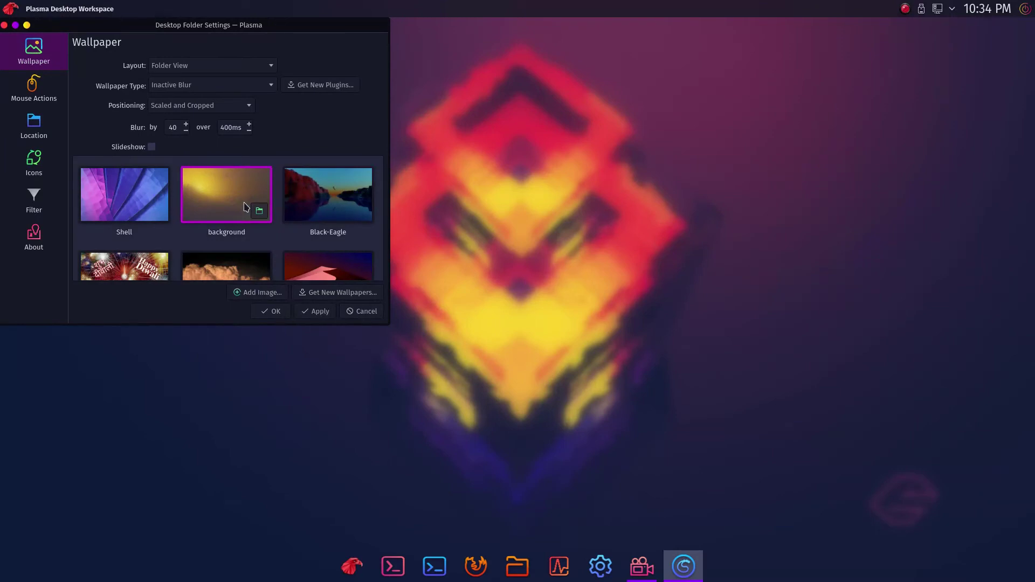
click(322, 313)
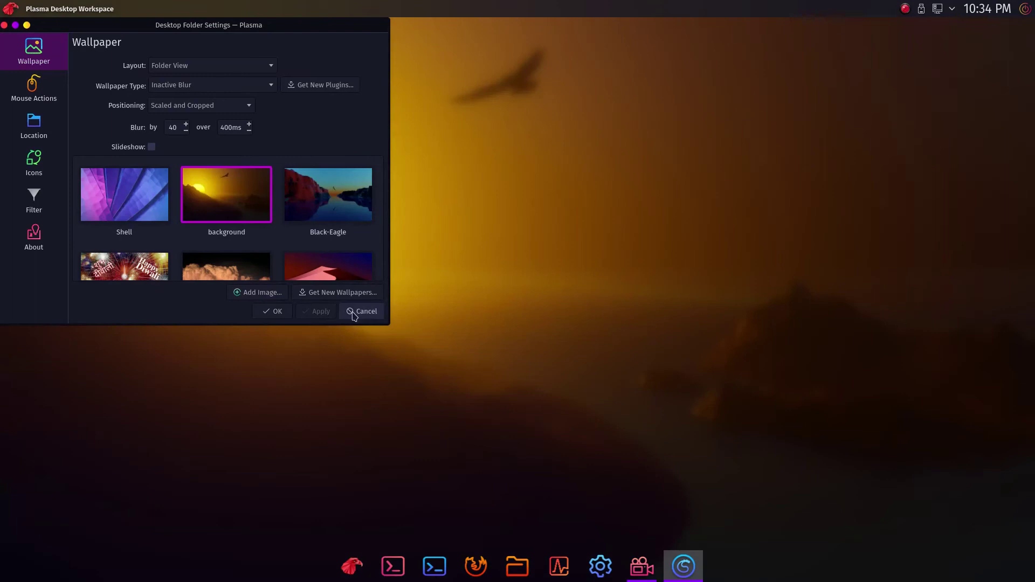
click(5, 25)
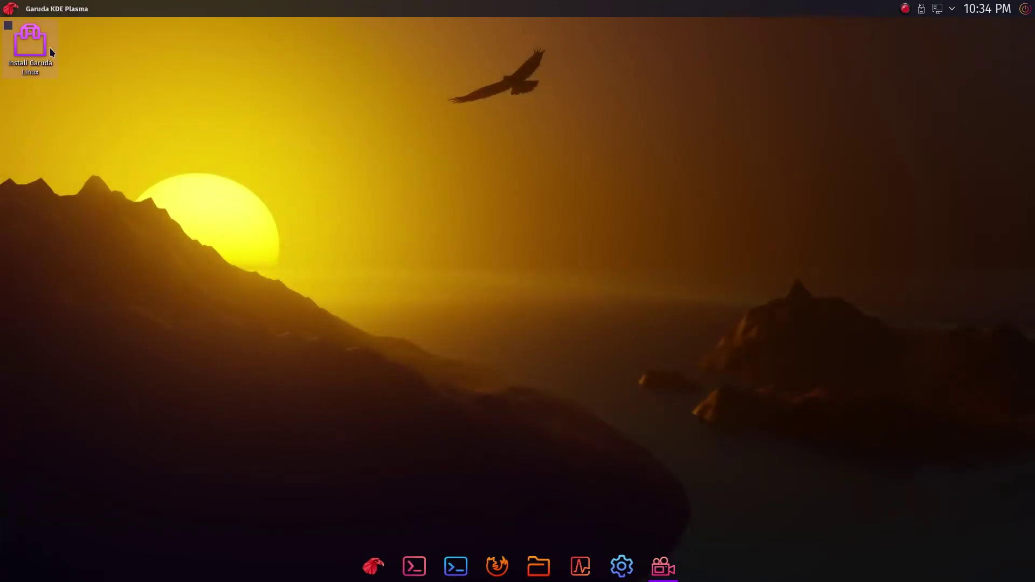
click(1023, 16)
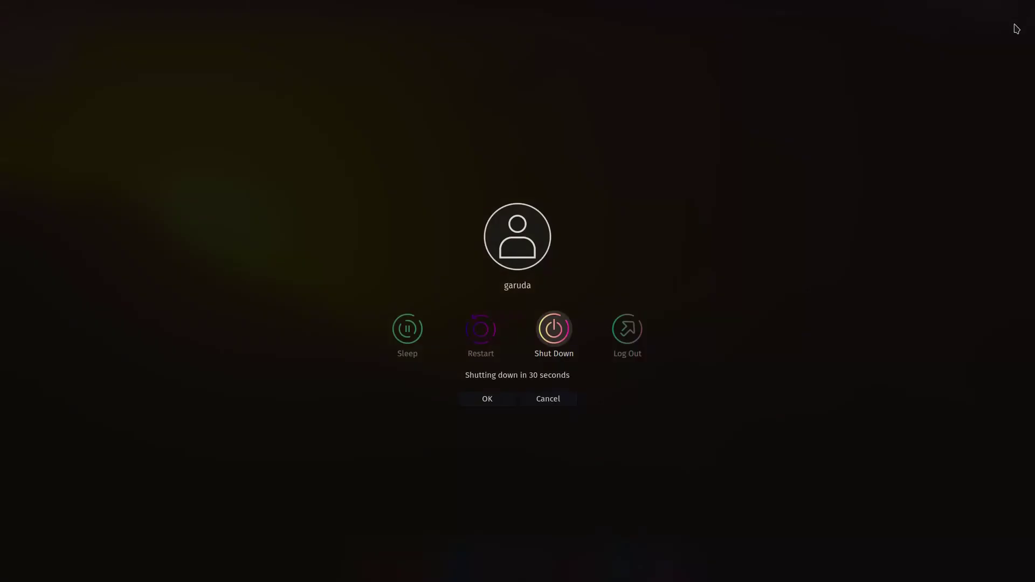
key(Escape)
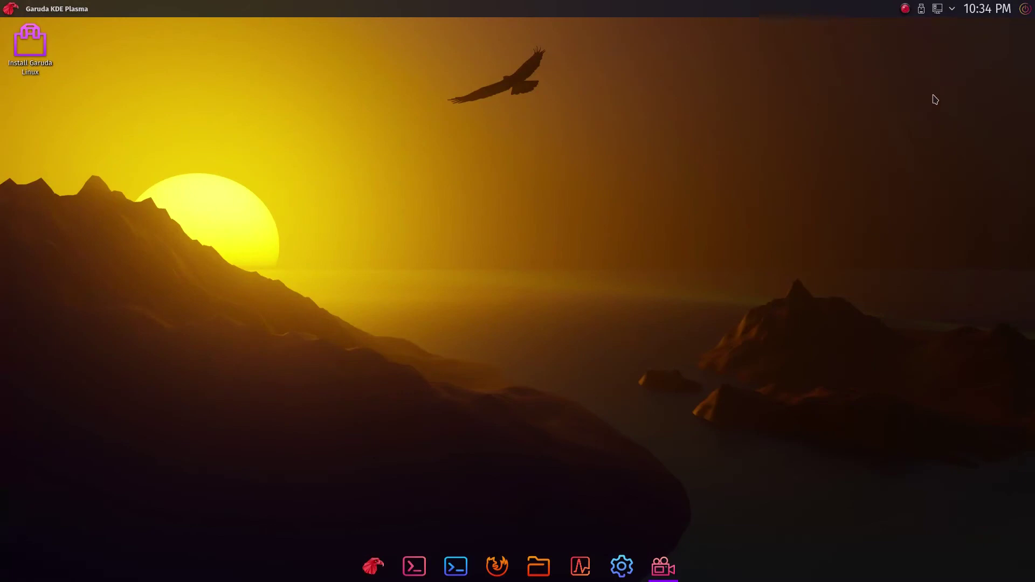
Drag the Analog Clock from the Widgets panel onto the desktop, right of the eagle
right_click(991, 13)
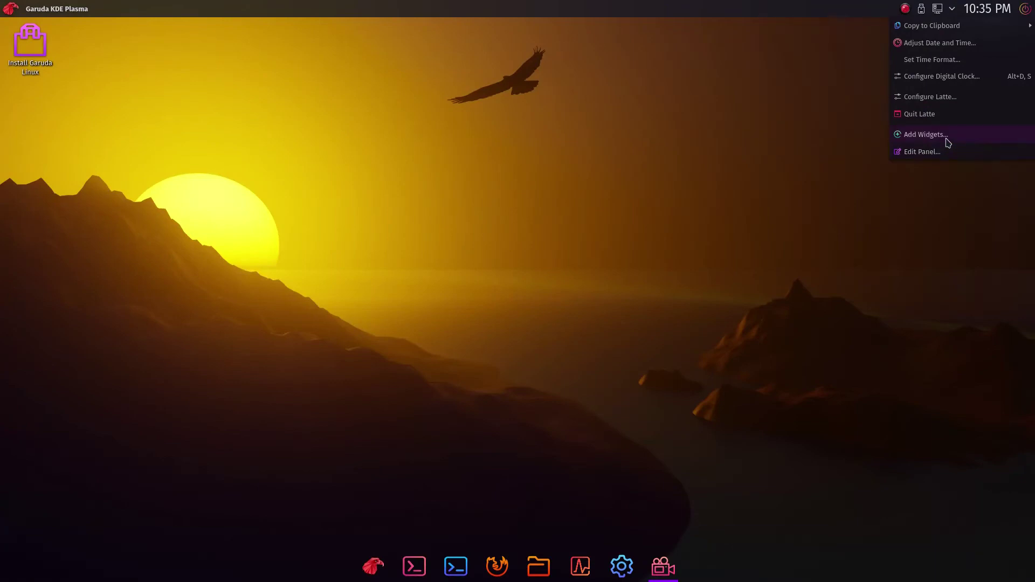
click(924, 135)
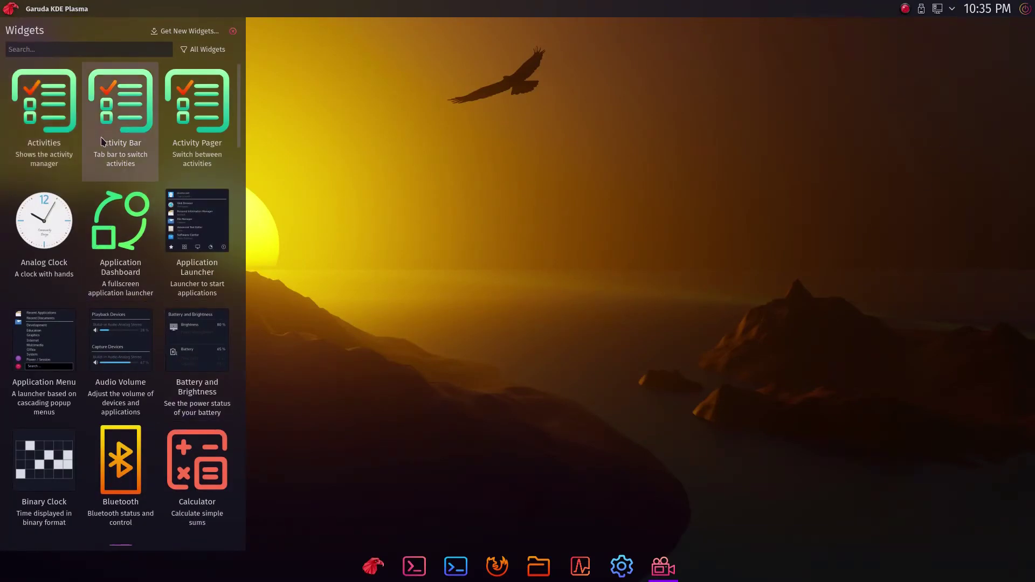
drag(44, 221, 830, 151)
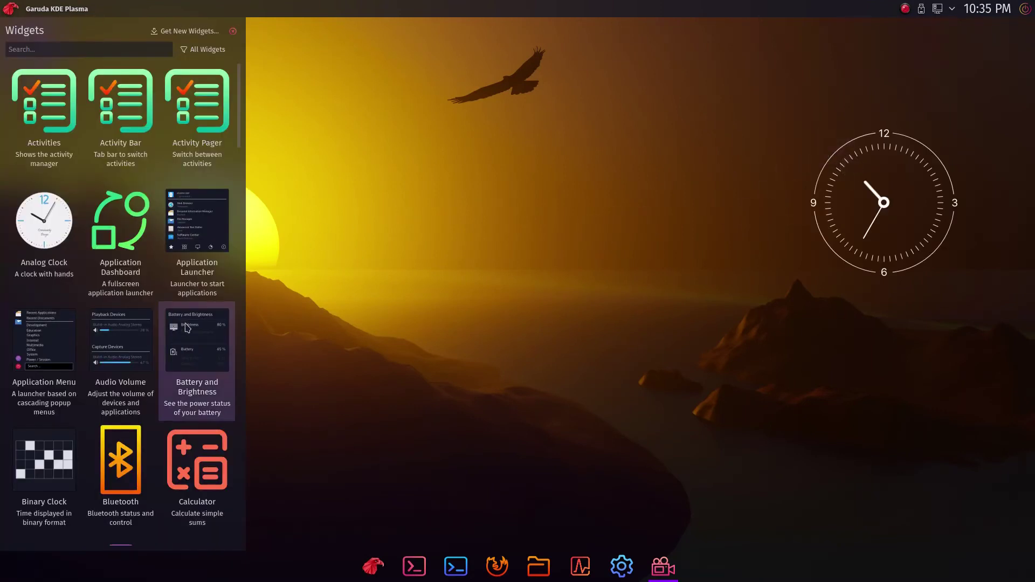
scroll(188, 328, down, 5)
scroll(139, 309, down, 7)
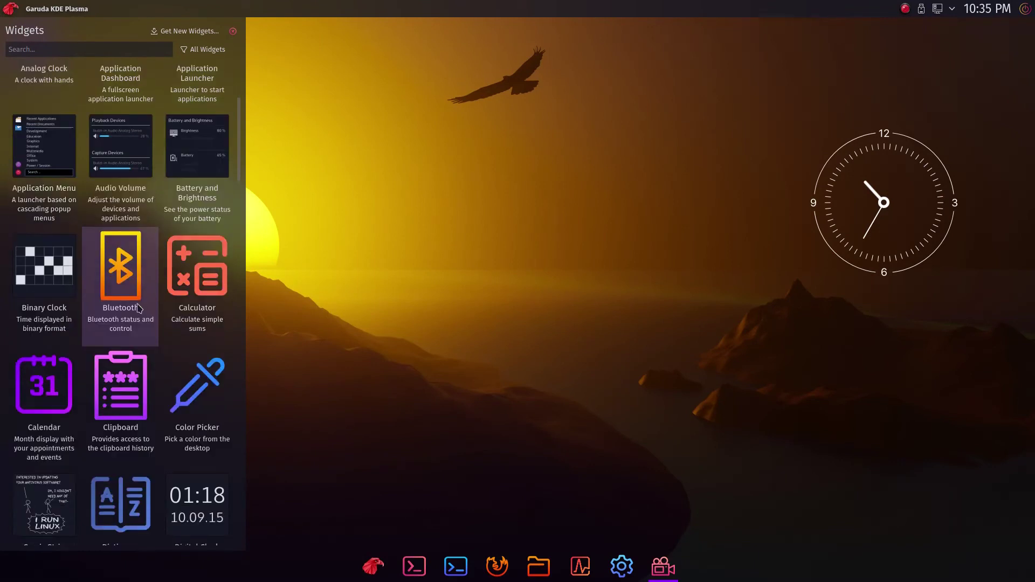
scroll(139, 308, down, 9)
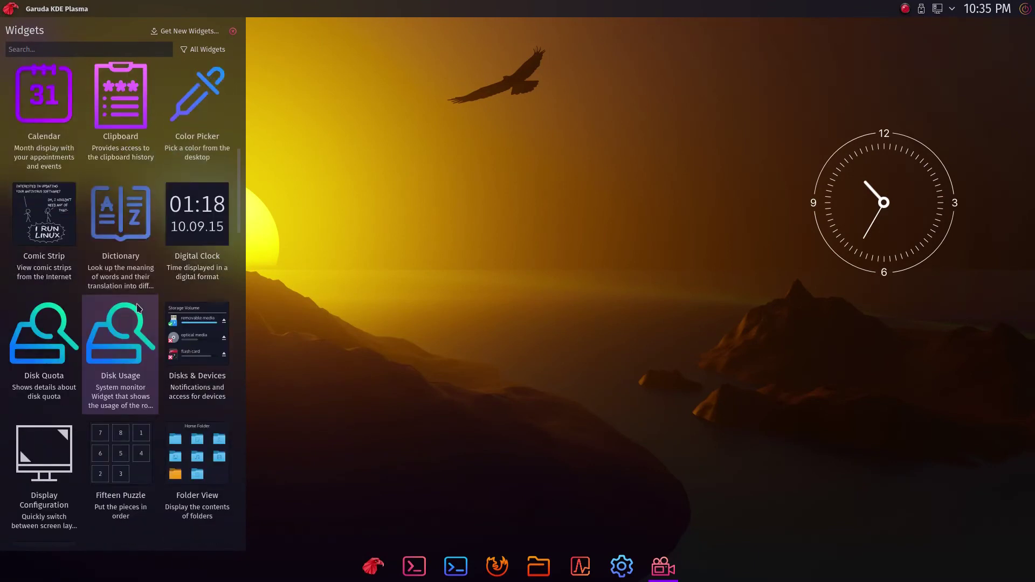
scroll(139, 309, down, 3)
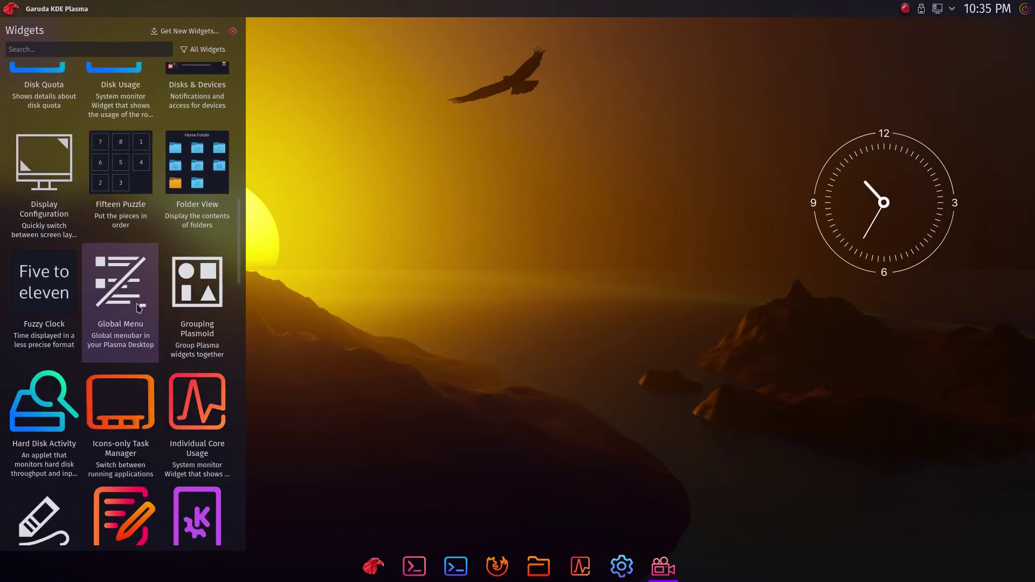
scroll(76, 135, up, 2)
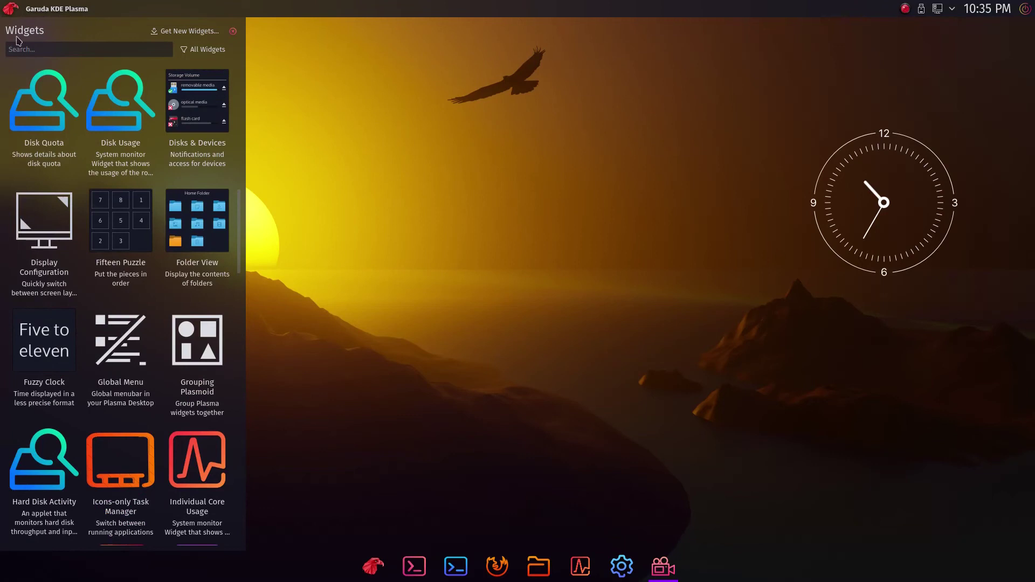
click(233, 32)
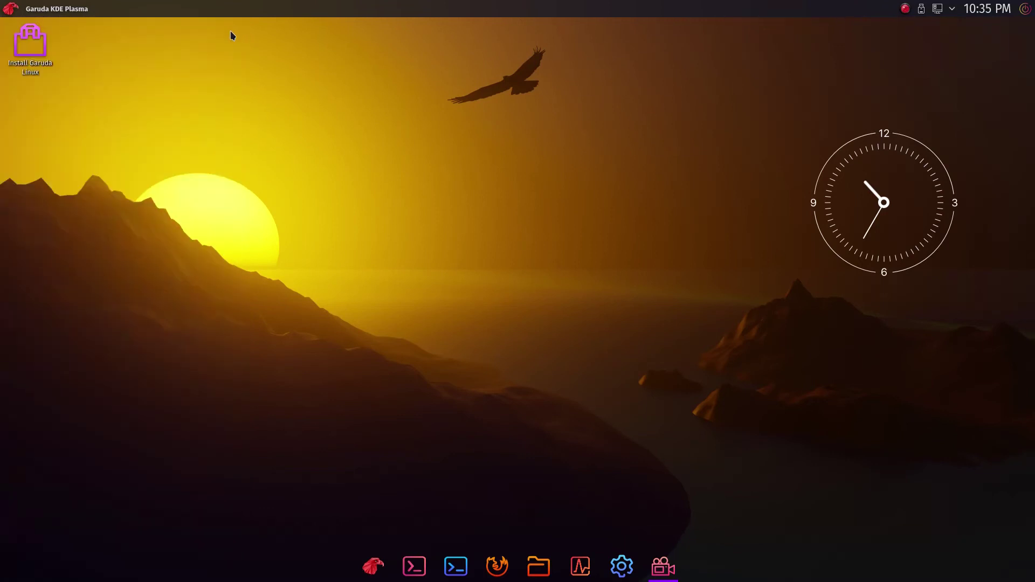
Dismiss the desktop menu and browse the launcher's Applications, Places and Favourites views
right_click(365, 184)
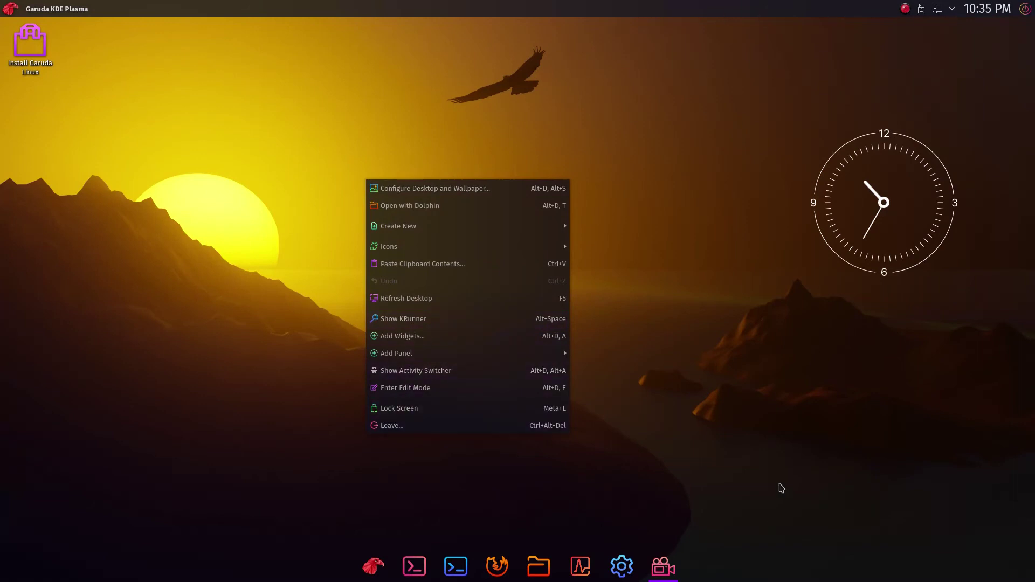
click(778, 487)
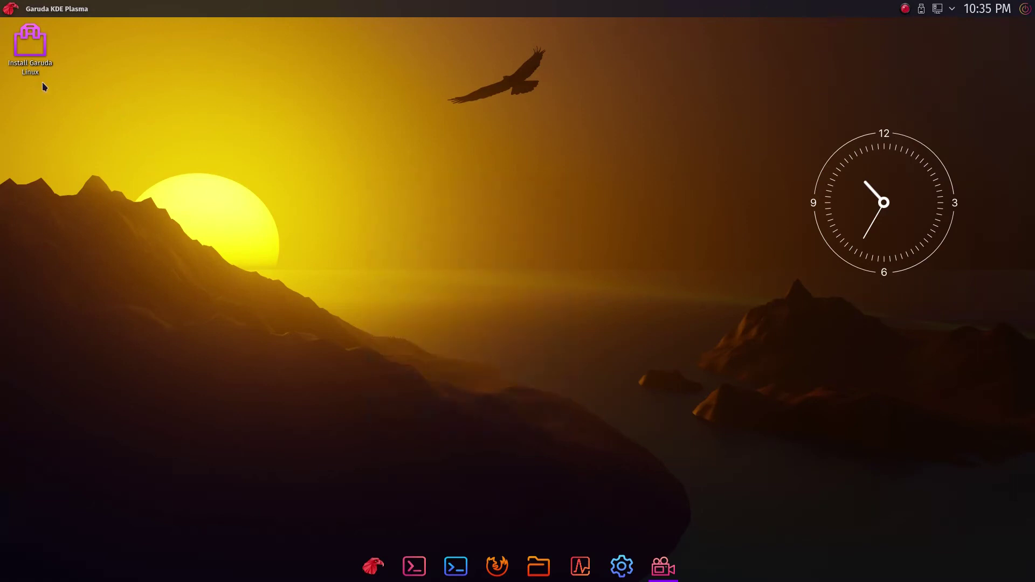
click(11, 9)
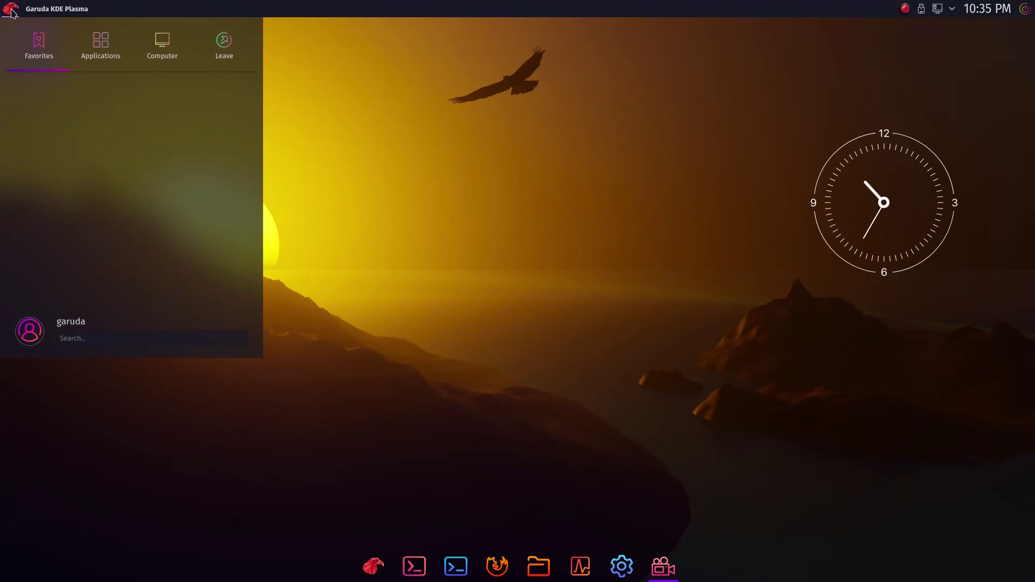
click(89, 59)
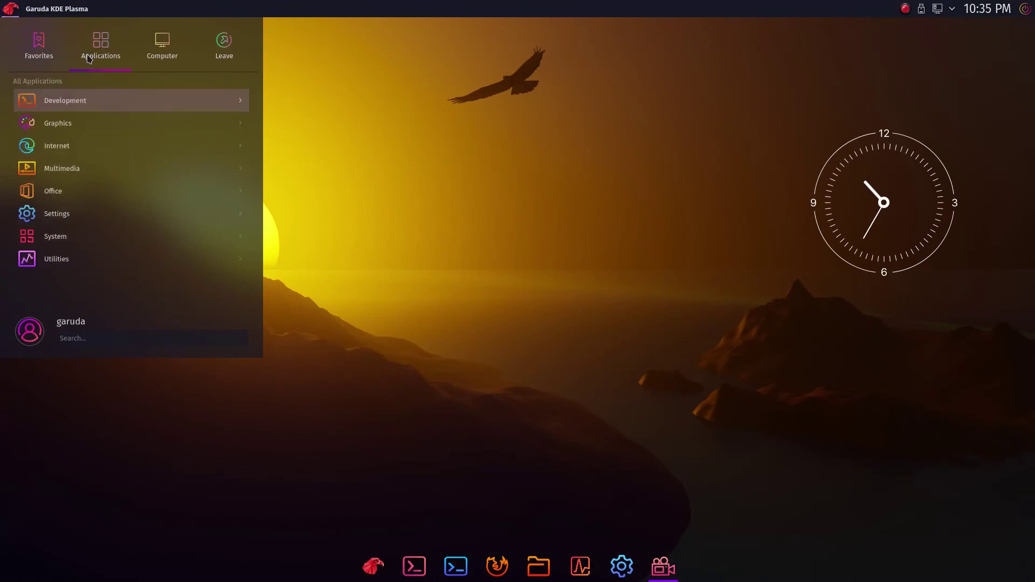
click(147, 58)
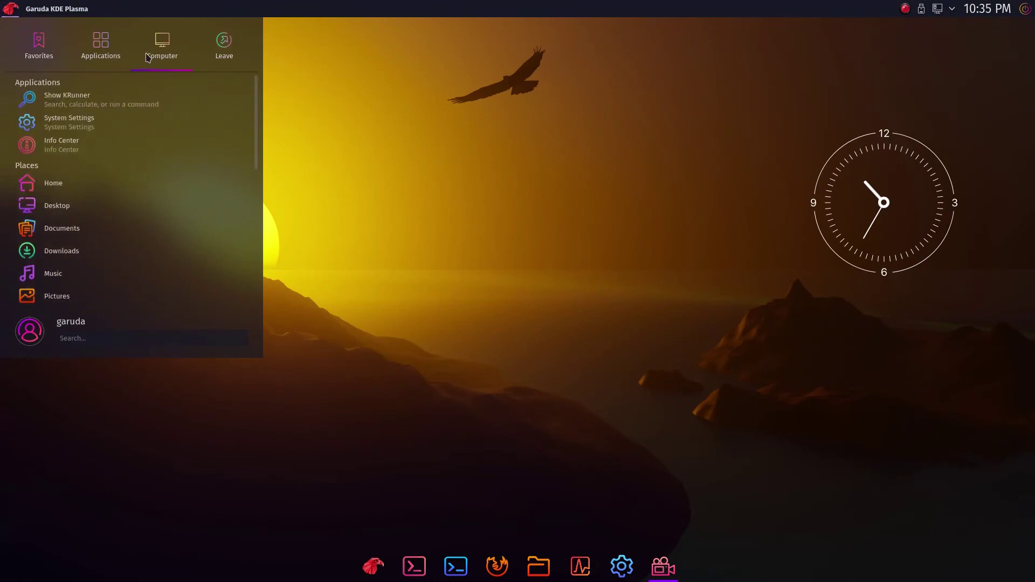
click(101, 46)
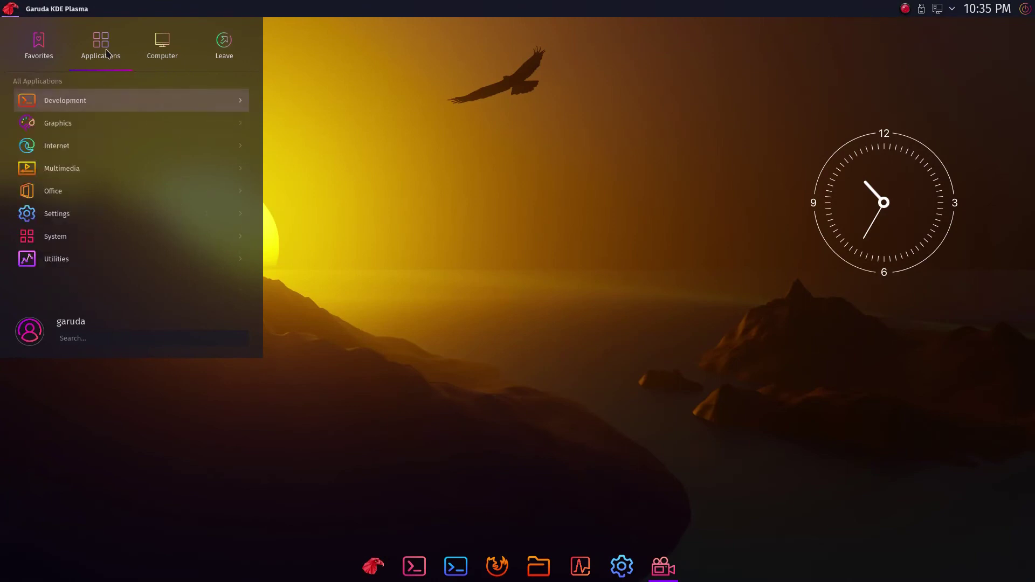
click(39, 46)
click(444, 326)
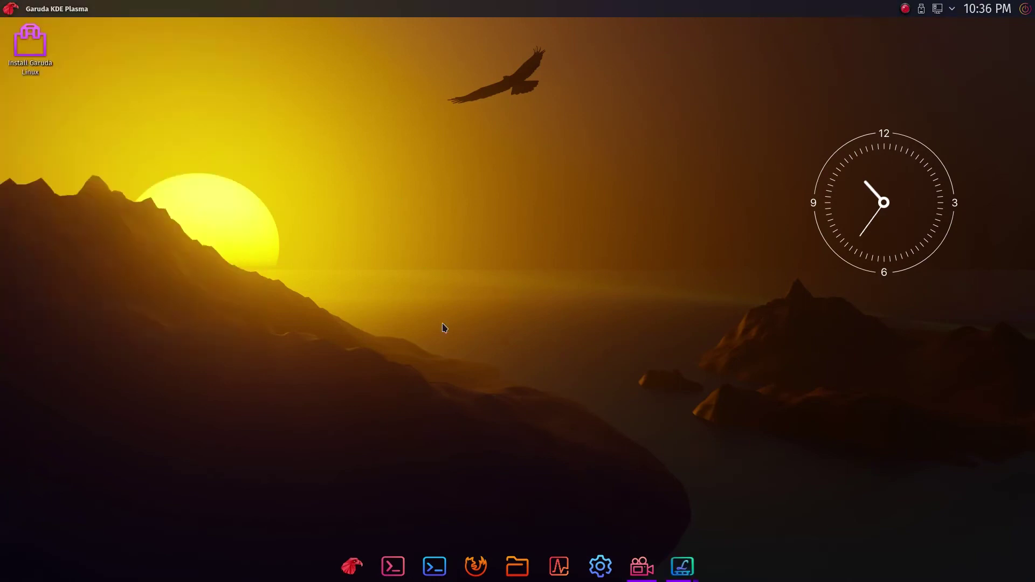
Reopen the launcher and show the Development category's apps, such as Qt Designer
click(12, 9)
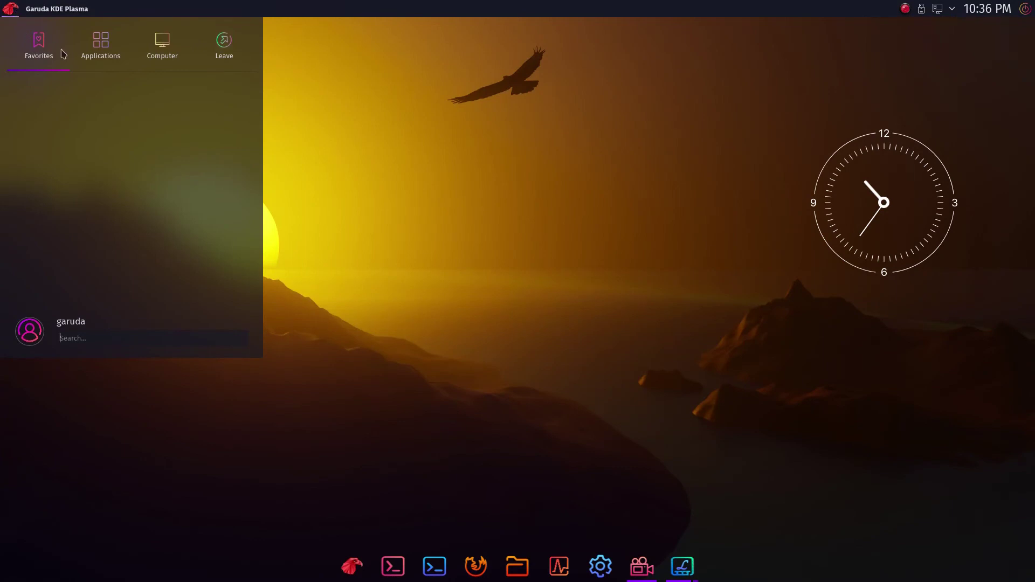
click(101, 51)
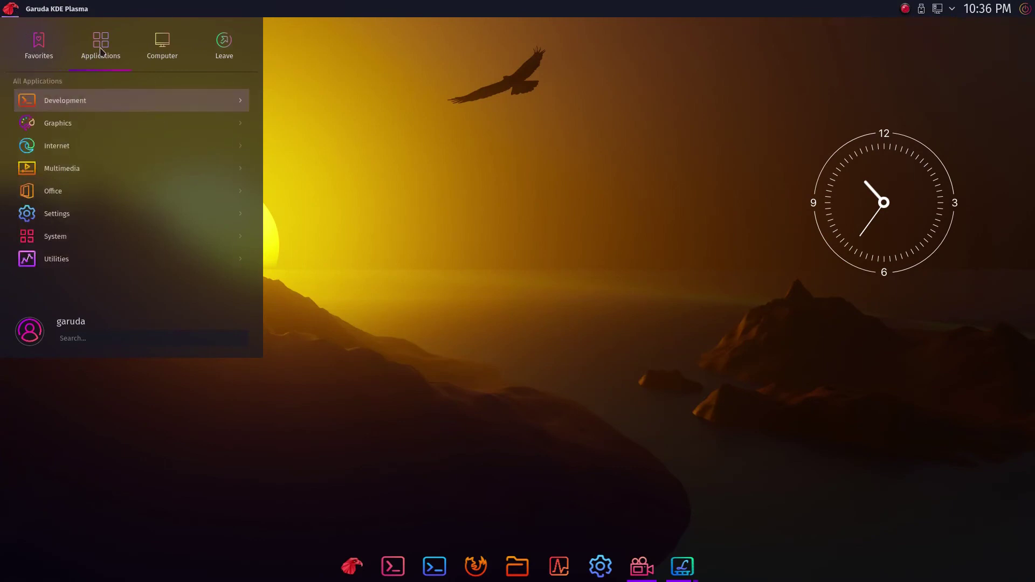
click(95, 104)
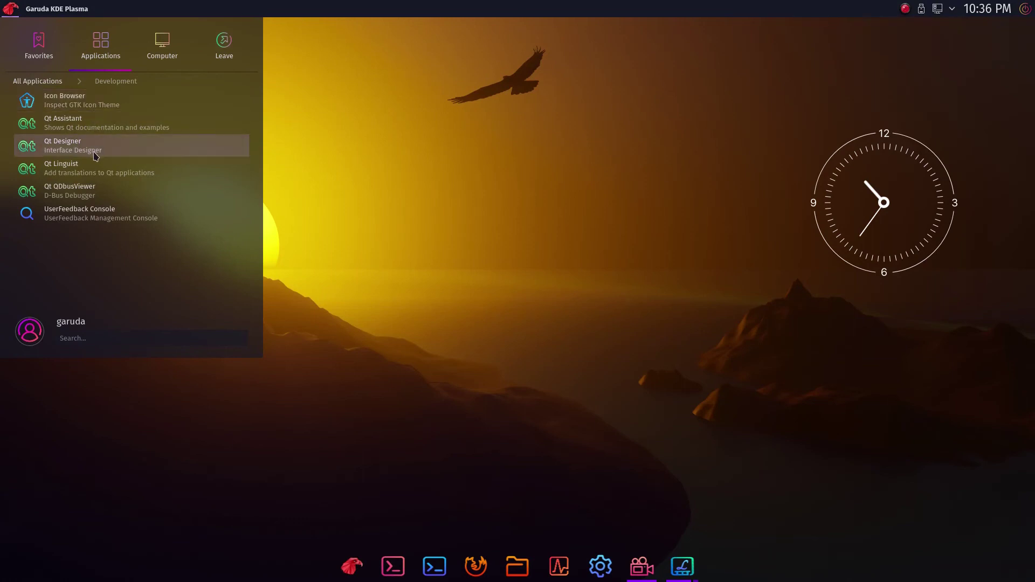
Minimize KCalc, then remove the Analog Clock widget and undo the removal
click(37, 81)
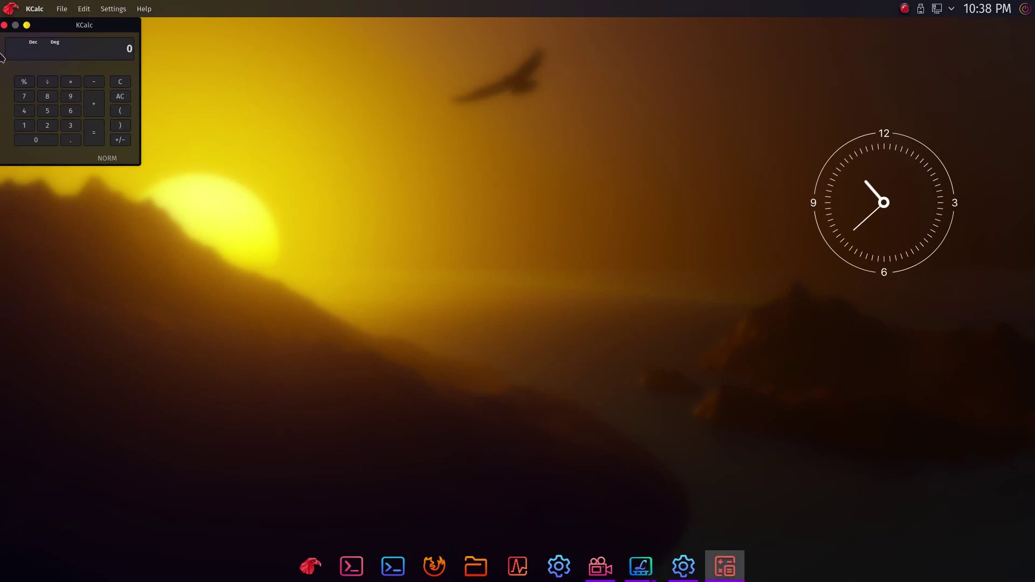
click(27, 26)
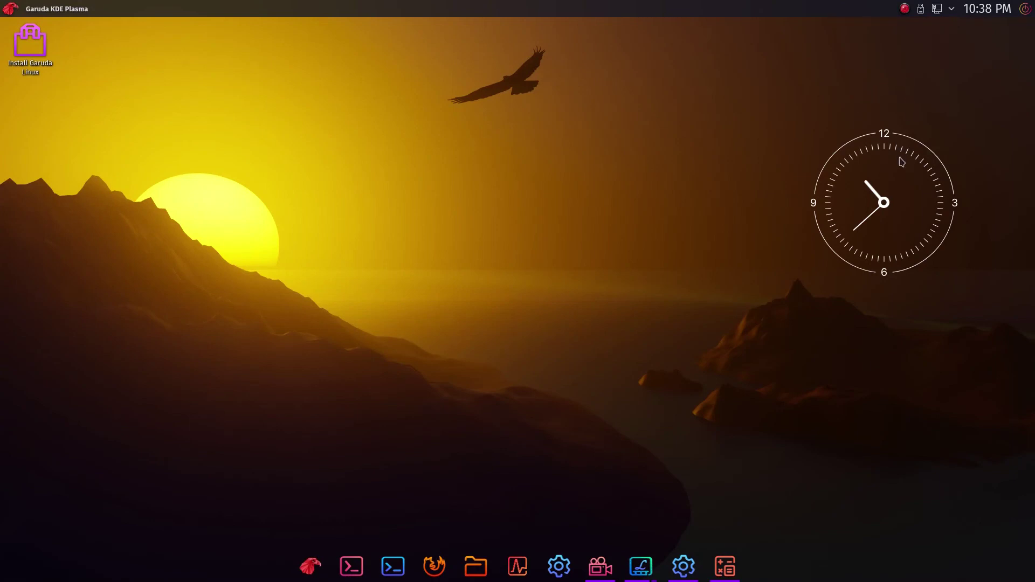
mouse_move(899, 160)
click(980, 263)
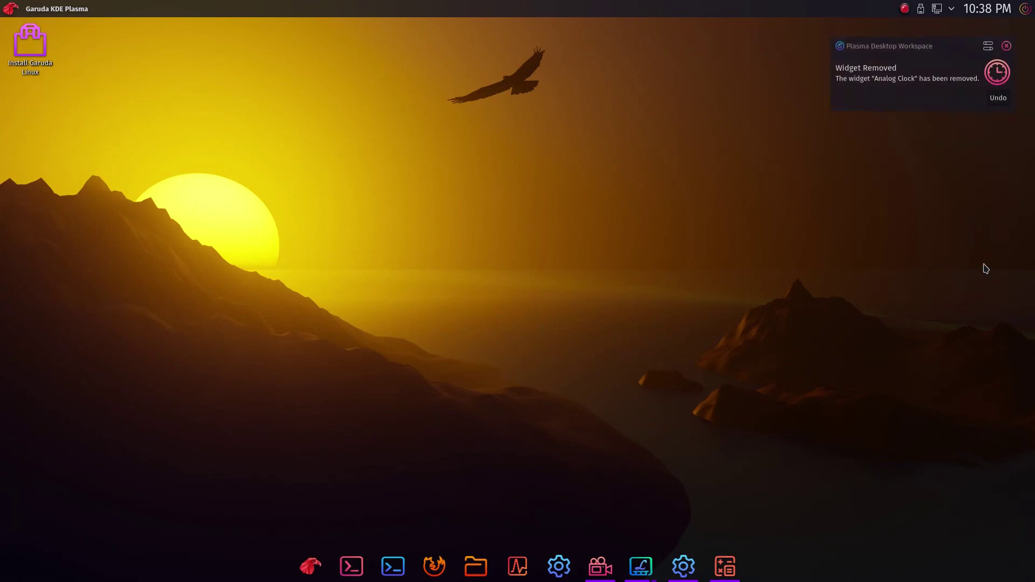
click(999, 100)
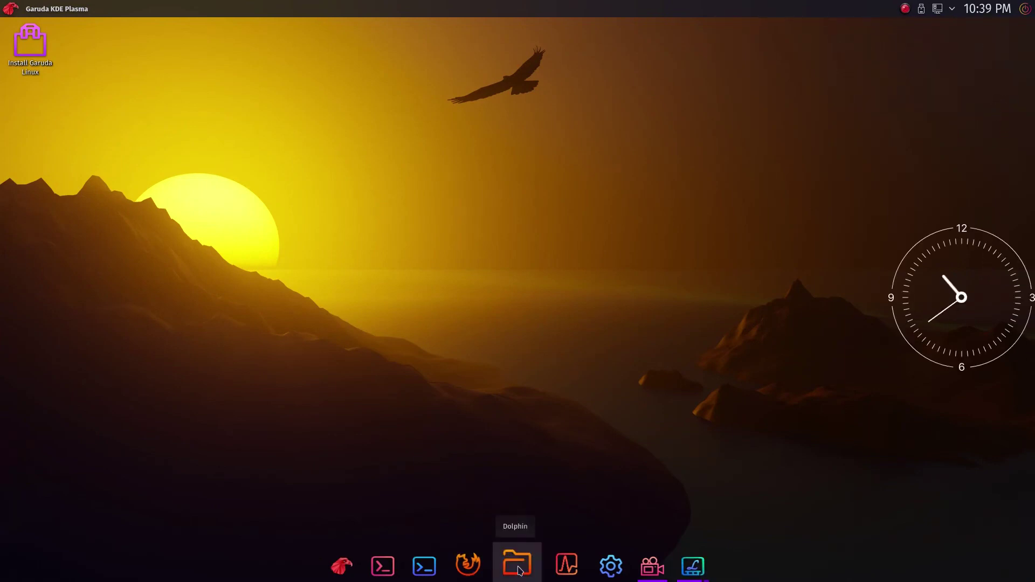
Open Dolphin at Home, toggle split view, maximize and close it, then restore SimpleScreenRecorder
click(516, 570)
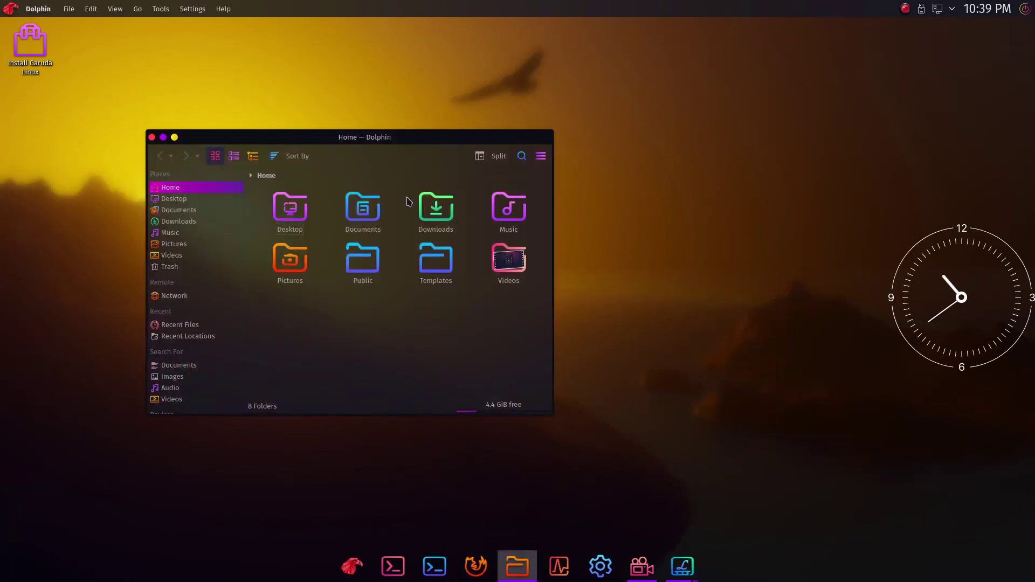
scroll(170, 253, down, 3)
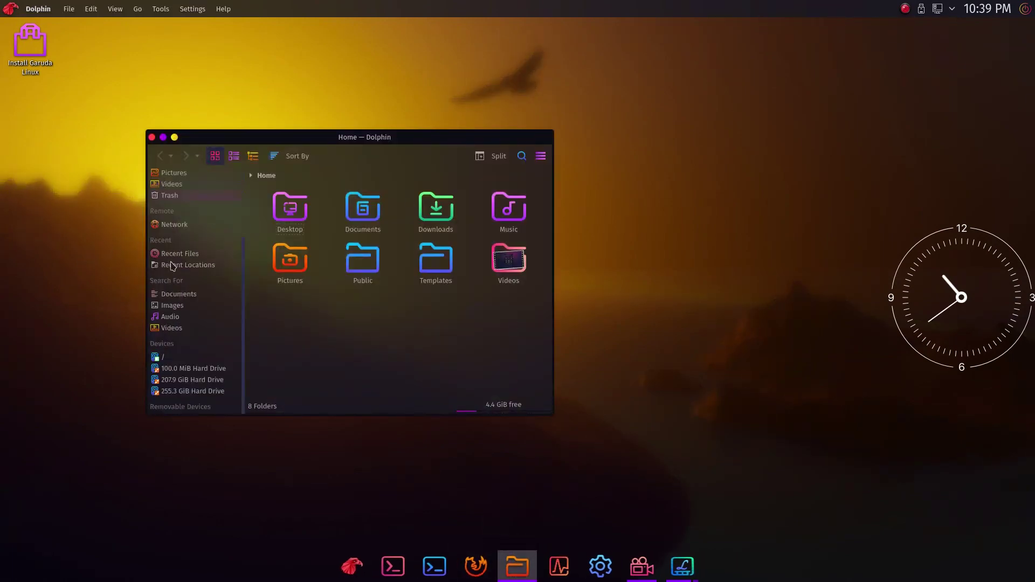
scroll(170, 265, up, 3)
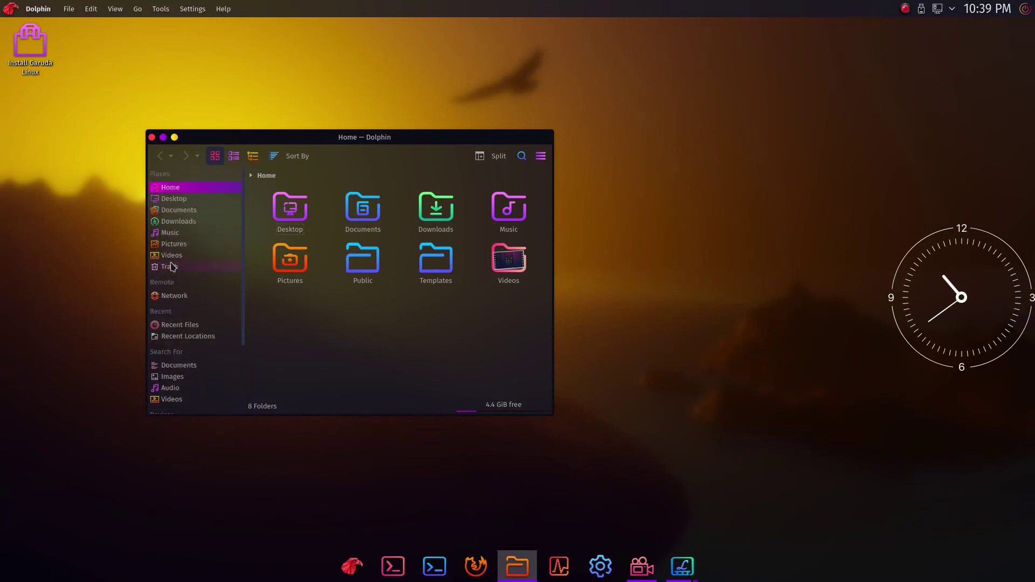
click(499, 159)
click(502, 161)
double_click(264, 138)
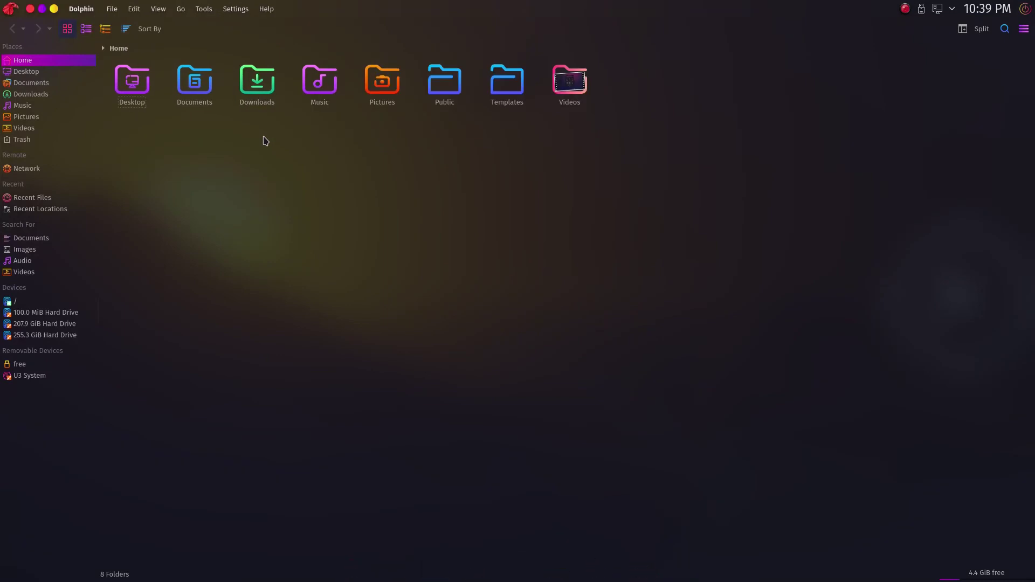
click(31, 9)
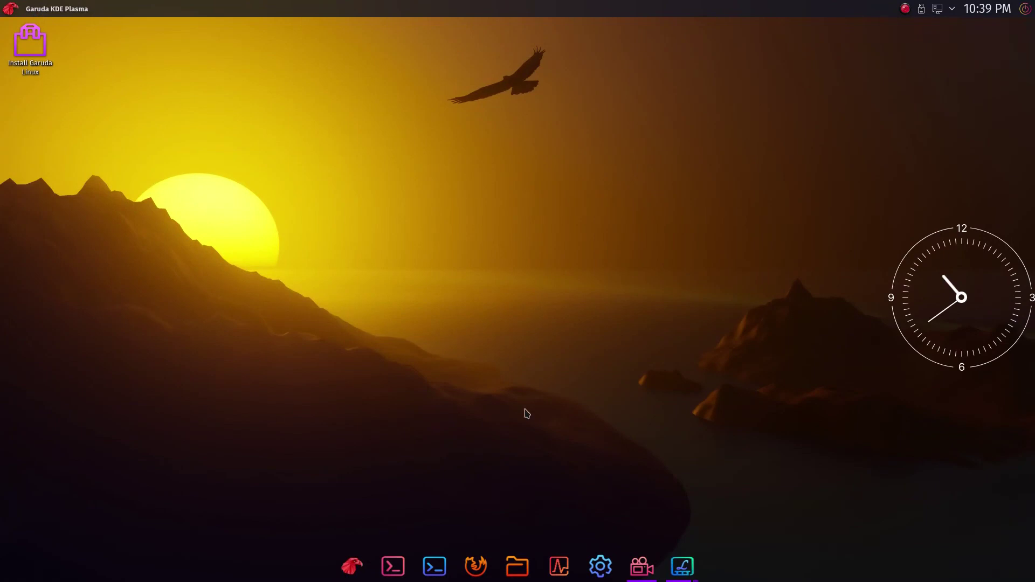
click(641, 566)
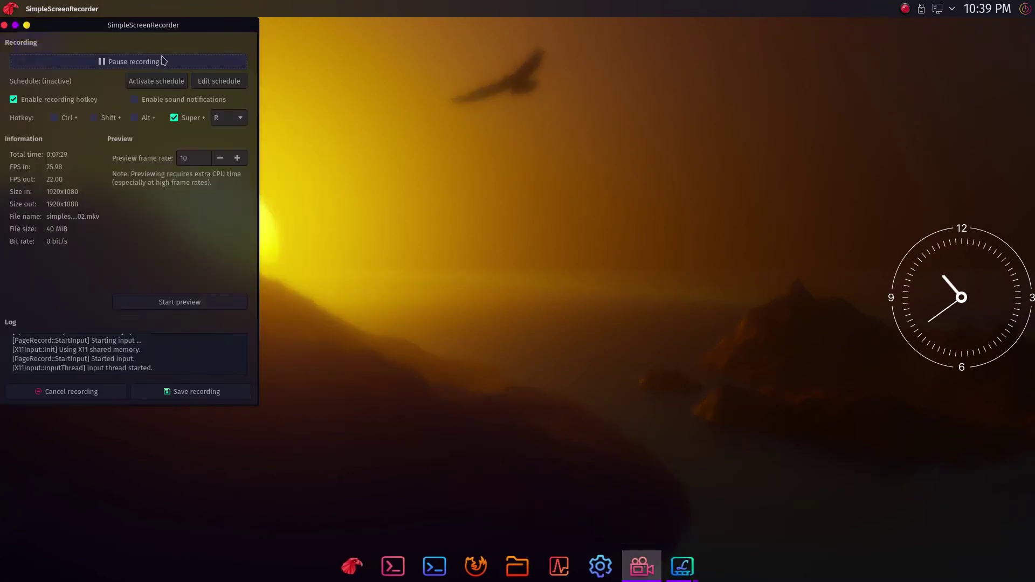